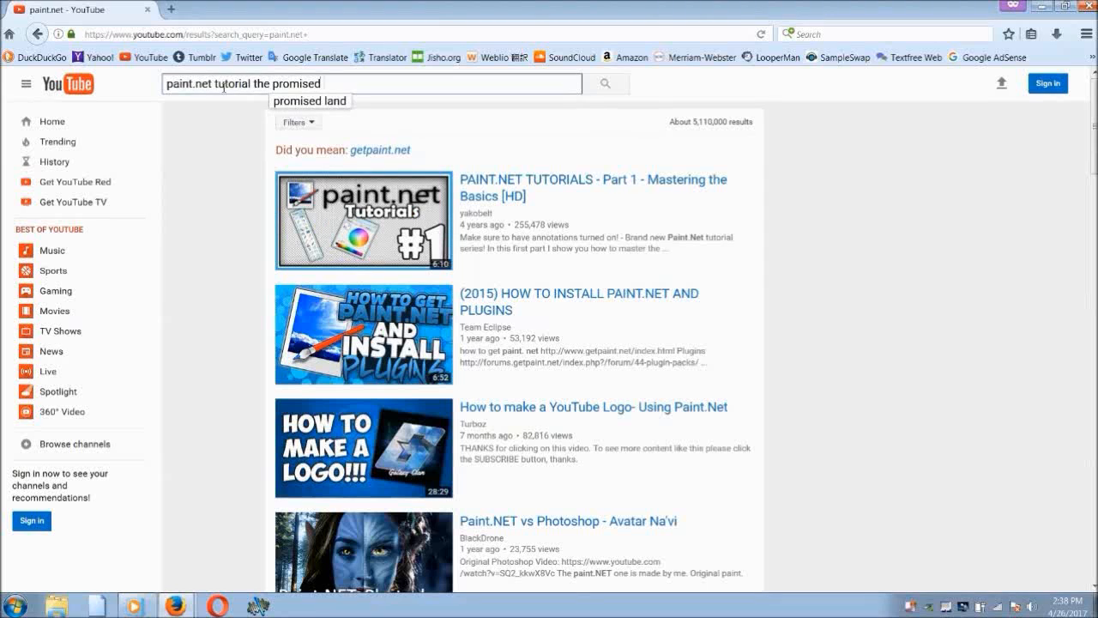
Step: Search YouTube for "paint.net tutorial the promised wlan" and open the video on making a glitch art GIF for free
key("Return")
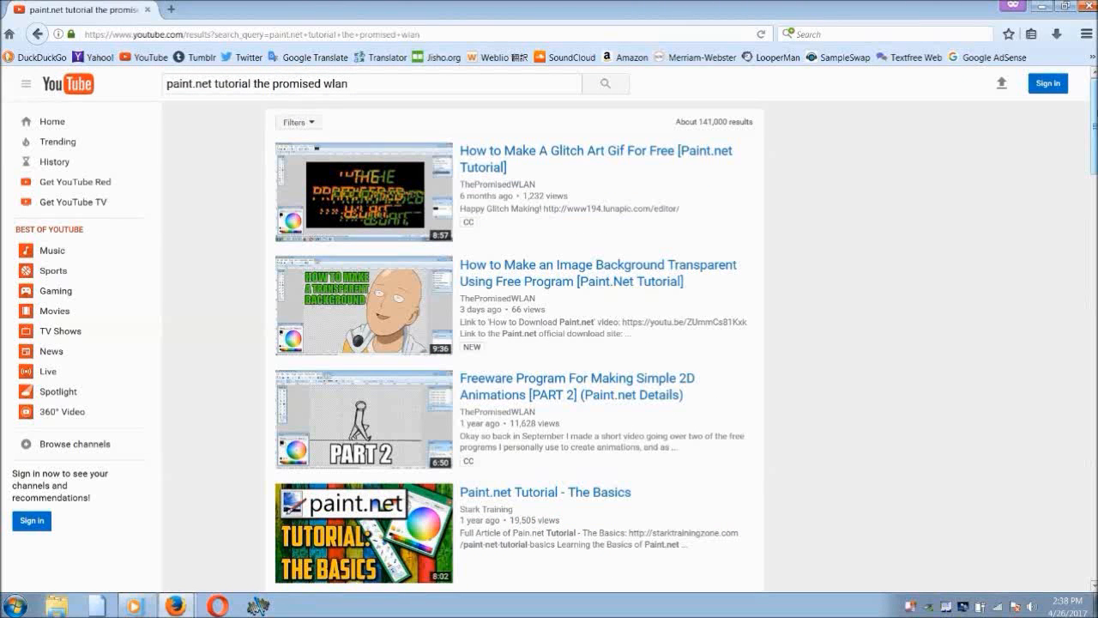
scroll(951, 159, "down", 1)
scroll(686, 341, "up", 1)
scroll(1094, 160, "down", 4)
scroll(1094, 160, "down", 6)
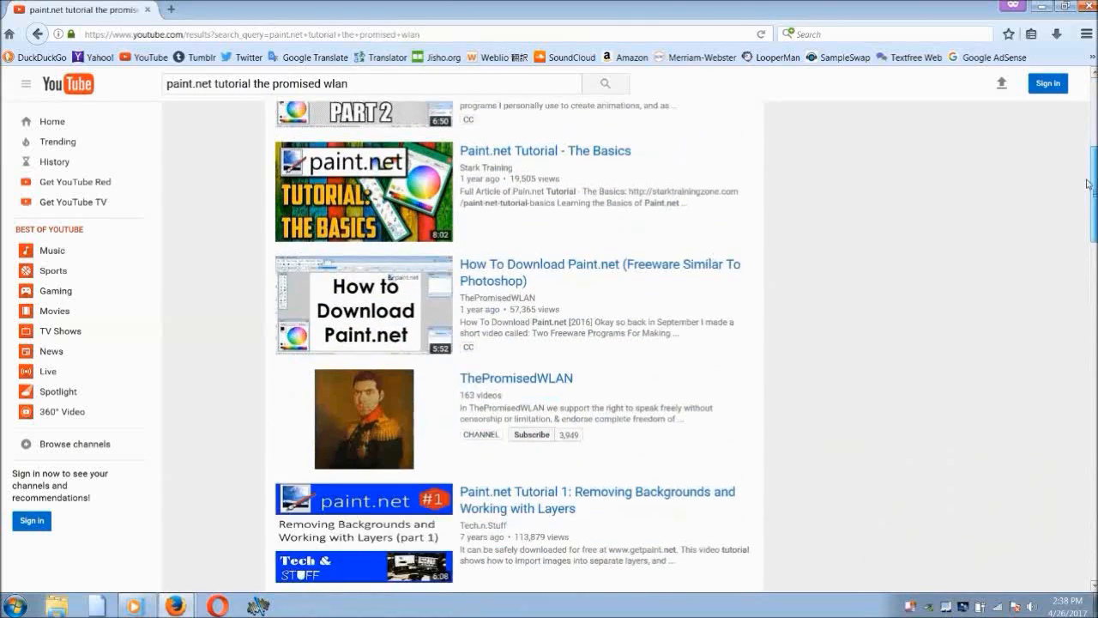
left_click_drag(1083, 211, 1086, 108)
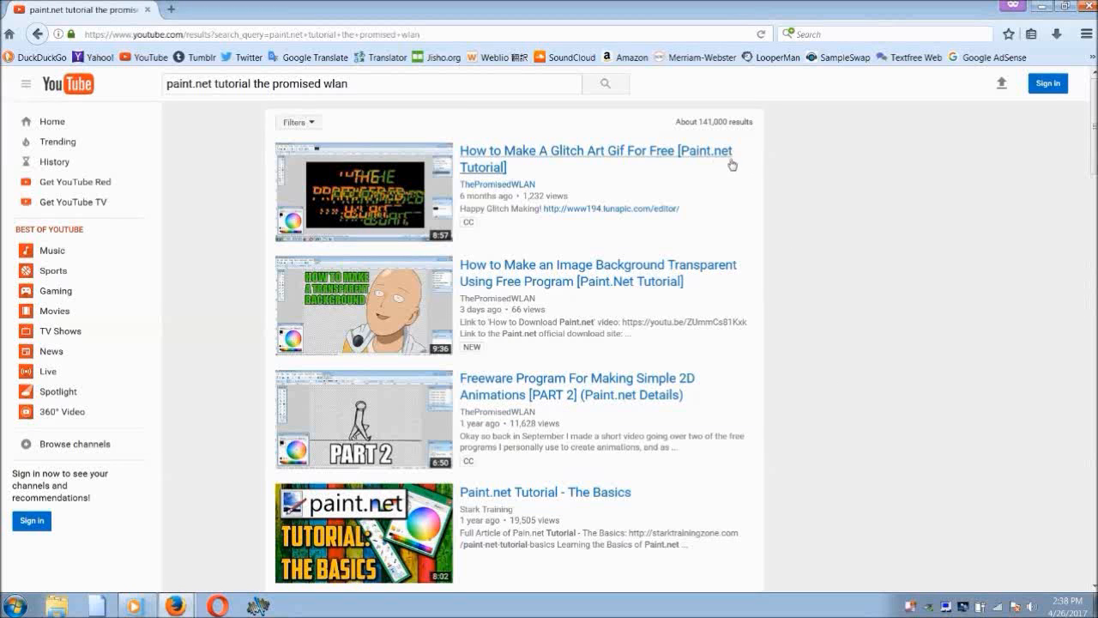
left_click(669, 159)
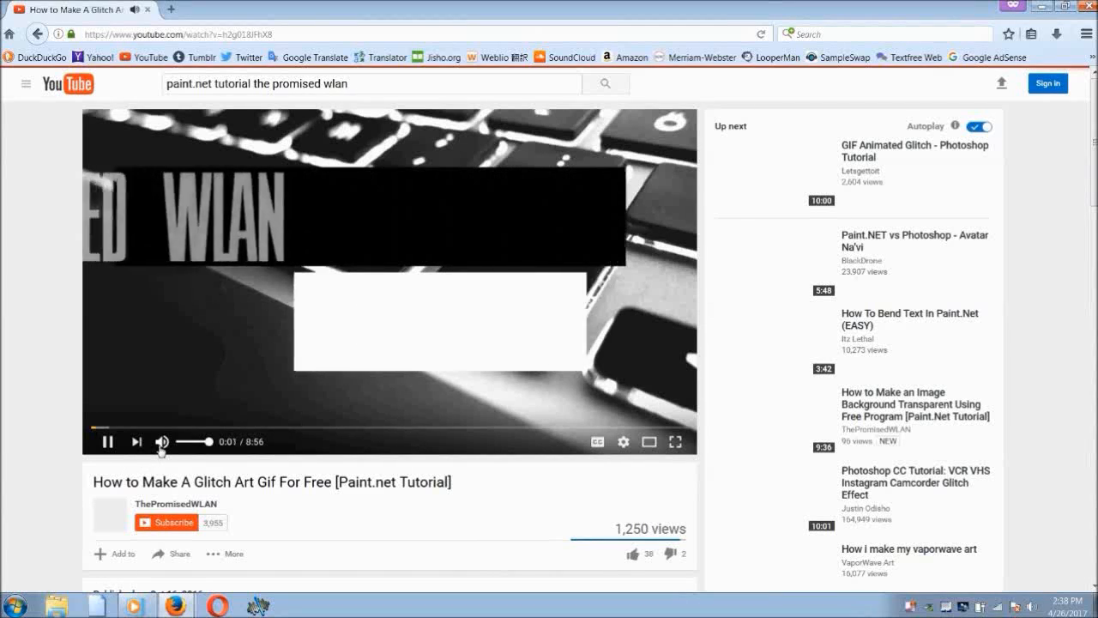
Step: Find the comment asking how to outline letters in paint.net and expand the channel's full reply
scroll(159, 452, "down", 5)
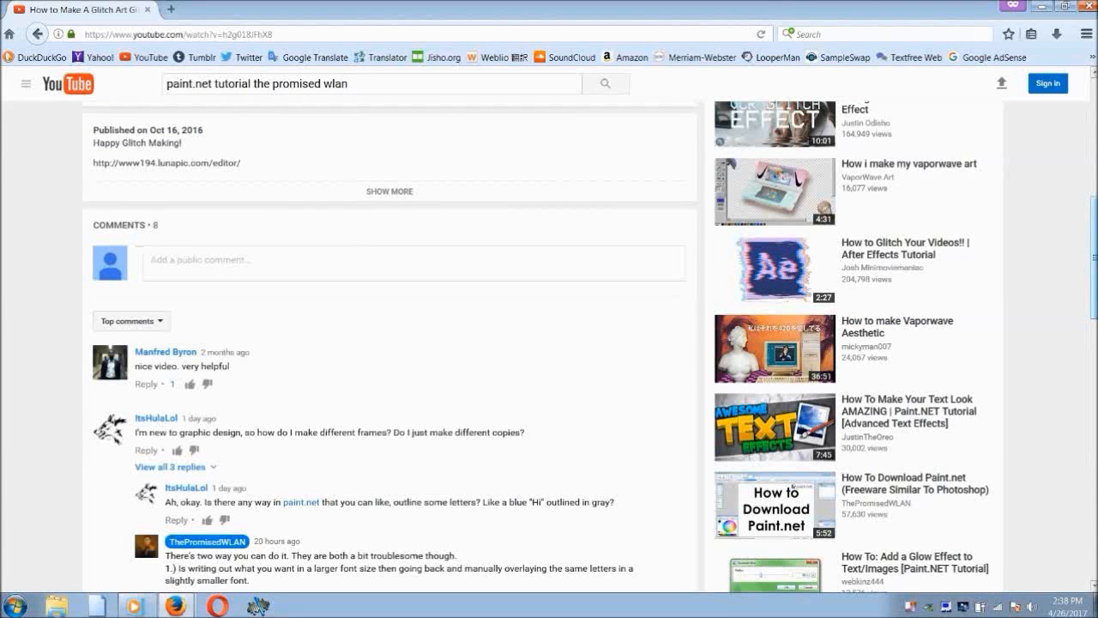
scroll(550, 343, "down", 3)
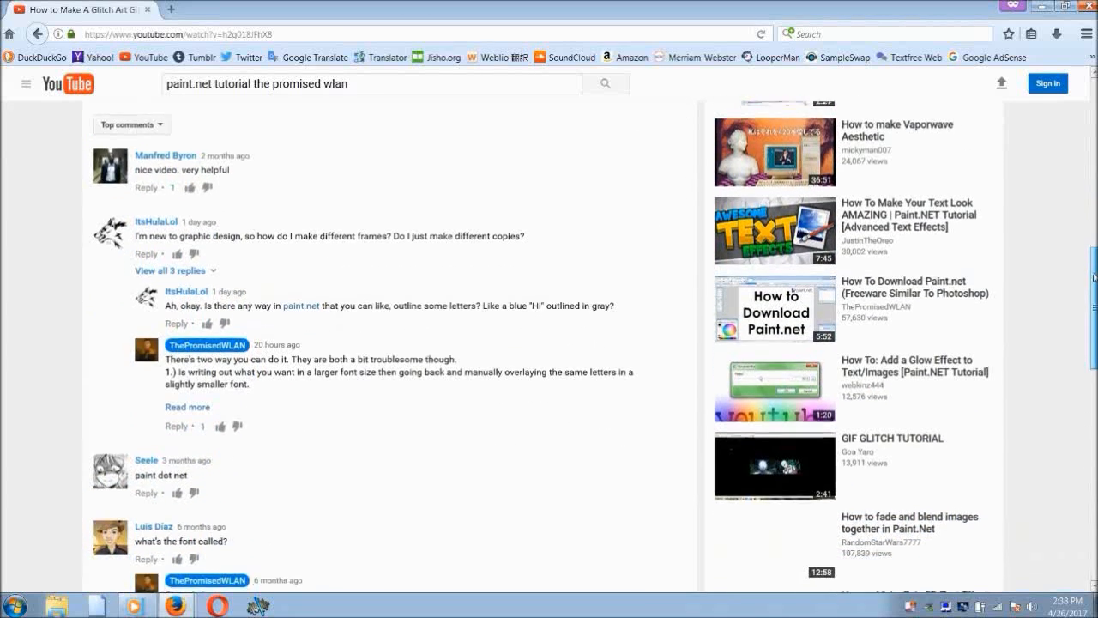
scroll(143, 331, "down", 1)
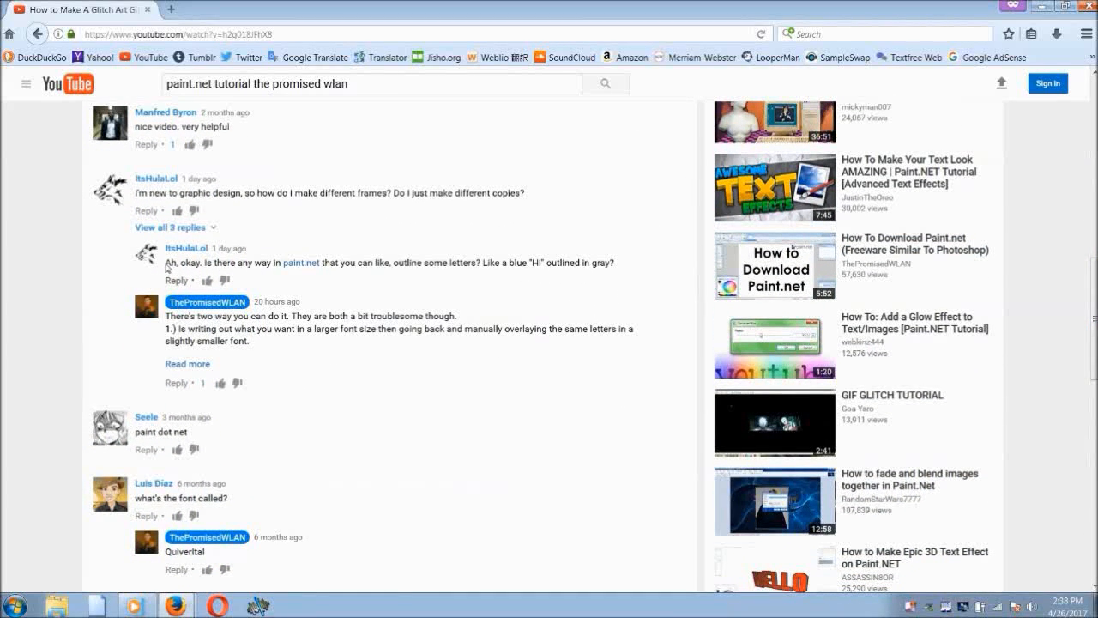
left_click_drag(170, 262, 624, 273)
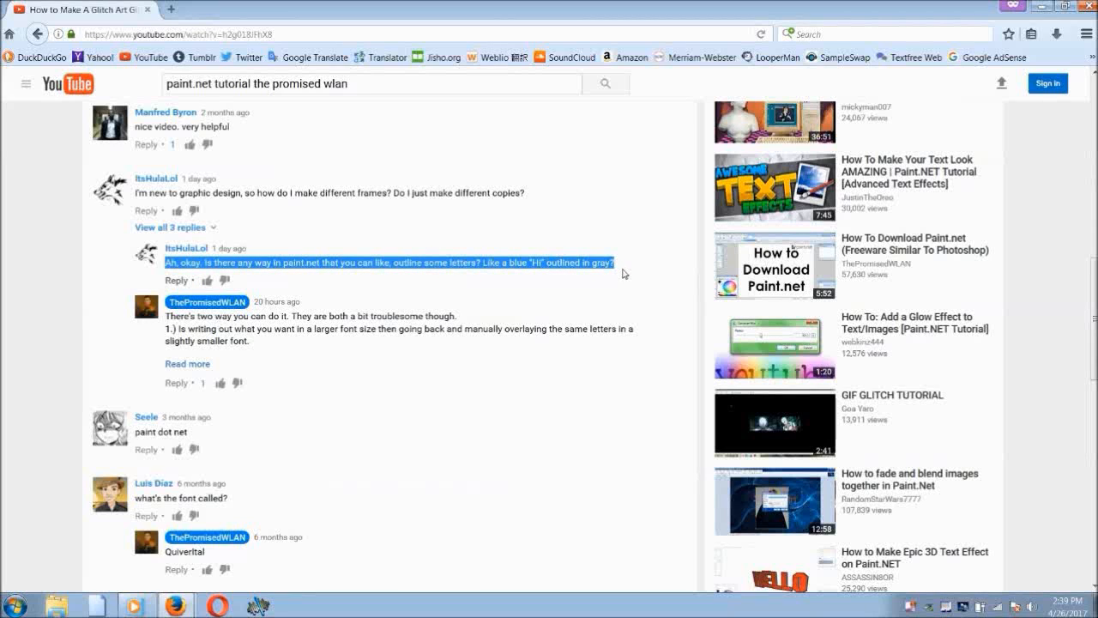
left_click(189, 362)
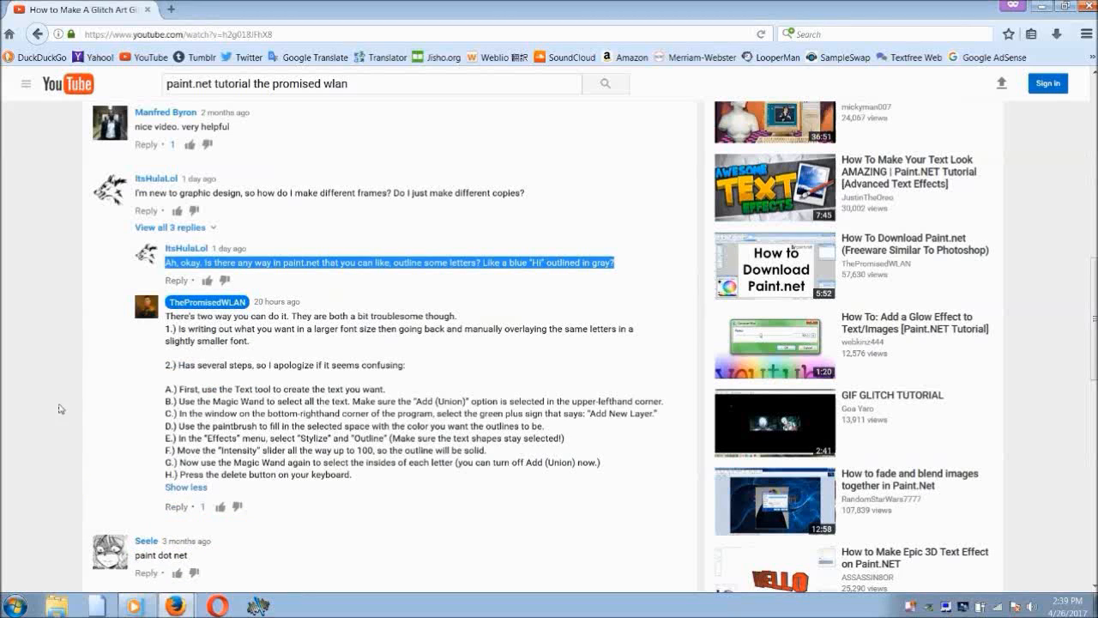
left_click(20, 395)
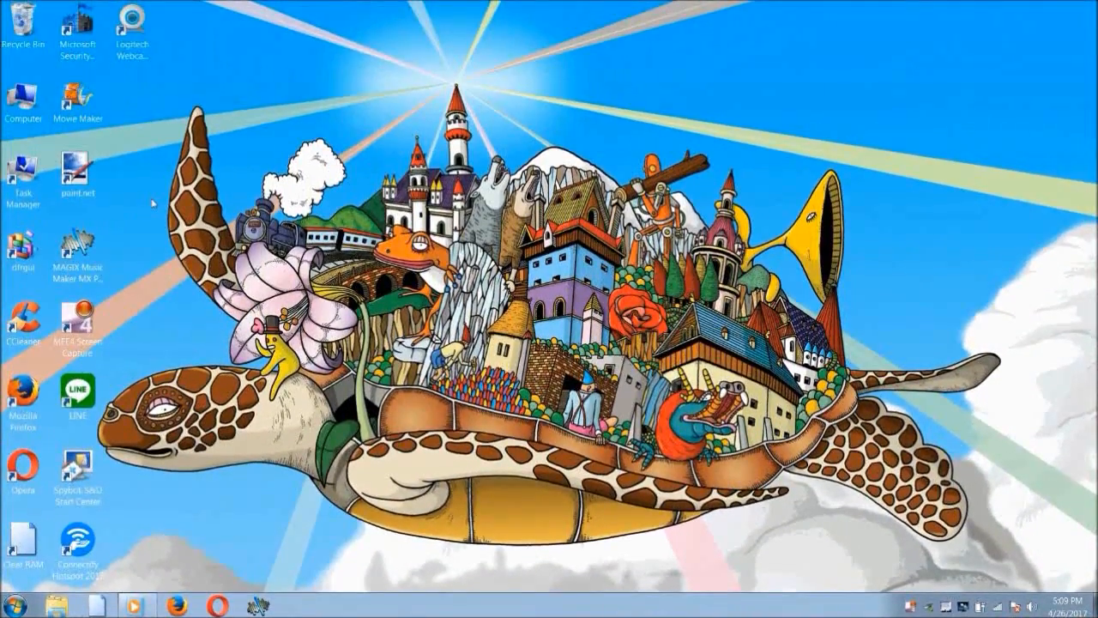
Step: Switch to paint.net and set the Text tool to bold Impact at size 288
double_click(83, 175)
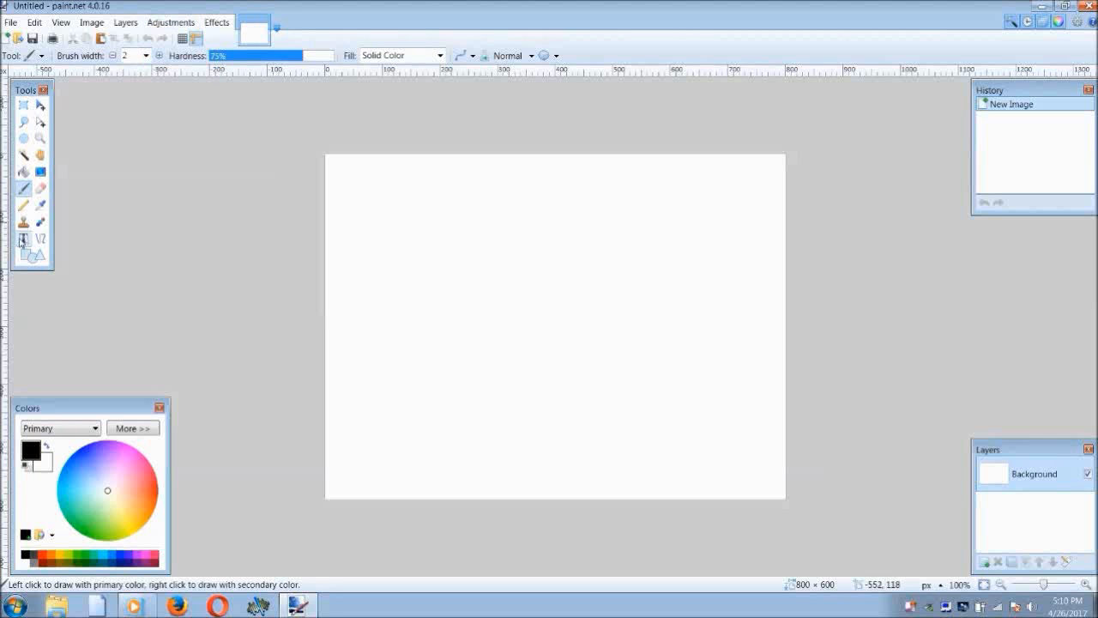
left_click(23, 240)
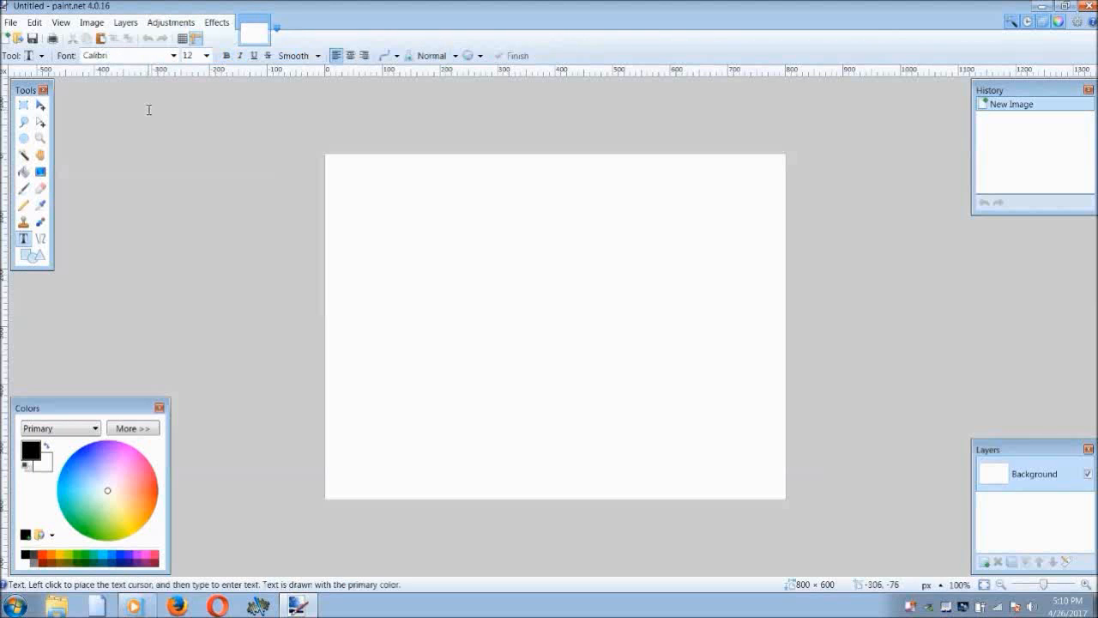
left_click(159, 57)
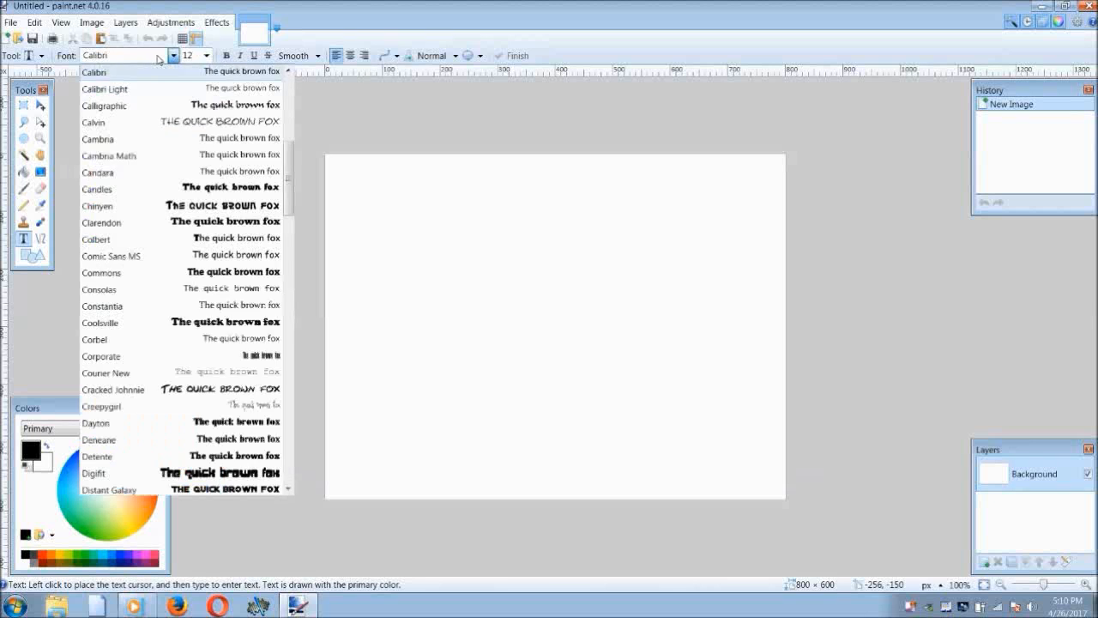
type("i")
key("Return")
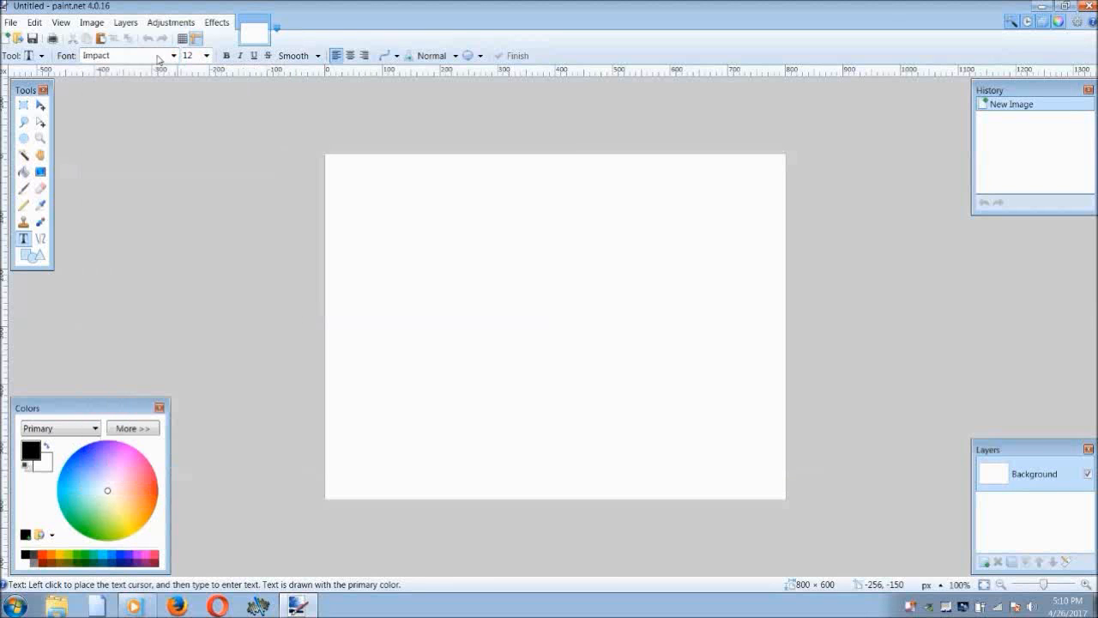
left_click(207, 55)
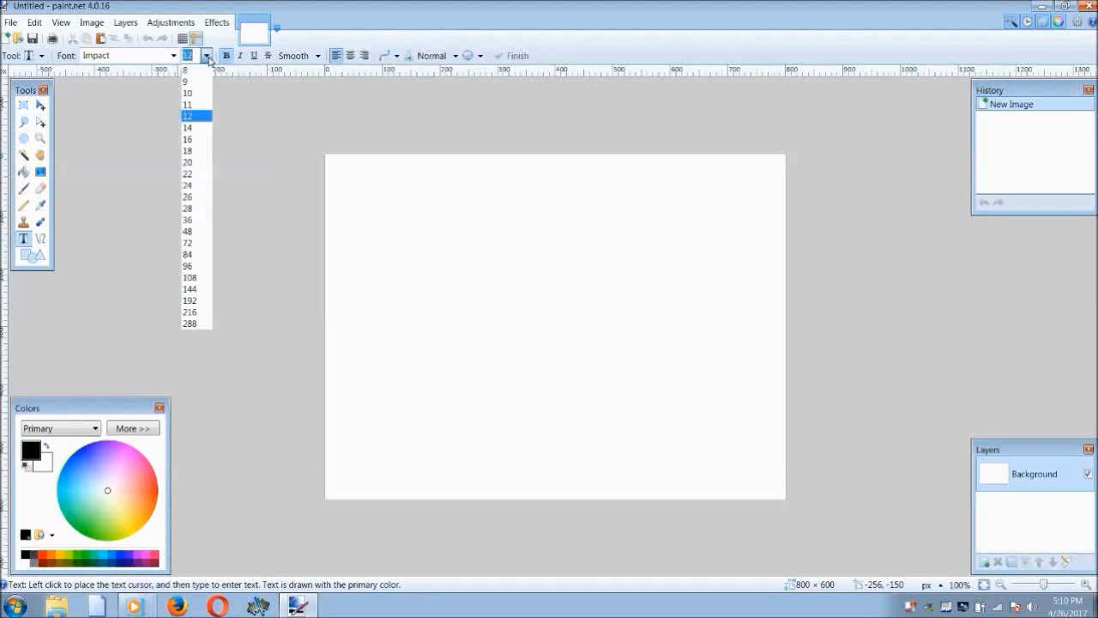
left_click(189, 322)
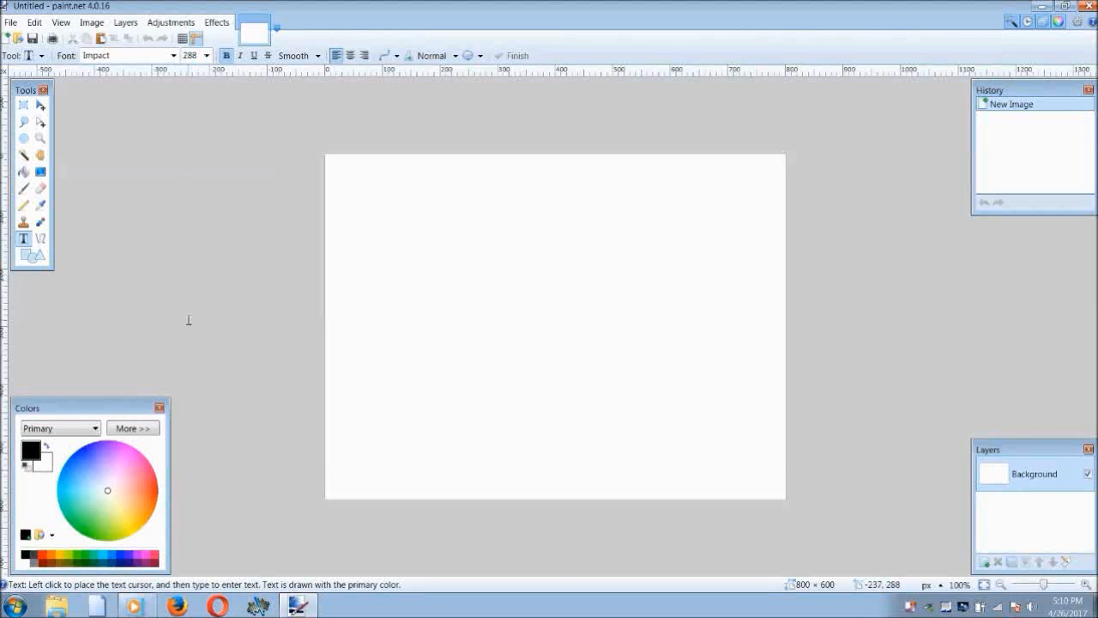
Step: Add the text "HI" in dark gray and move it near the centre of the canvas
left_click(35, 558)
left_click(465, 306)
type("HI")
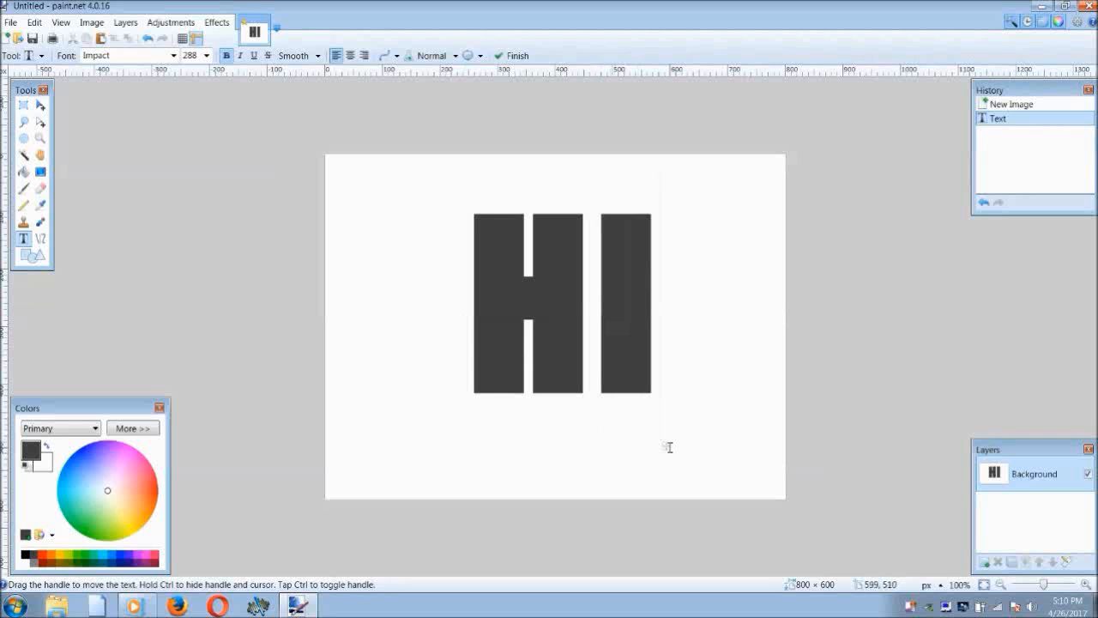
left_click_drag(663, 451, 653, 468)
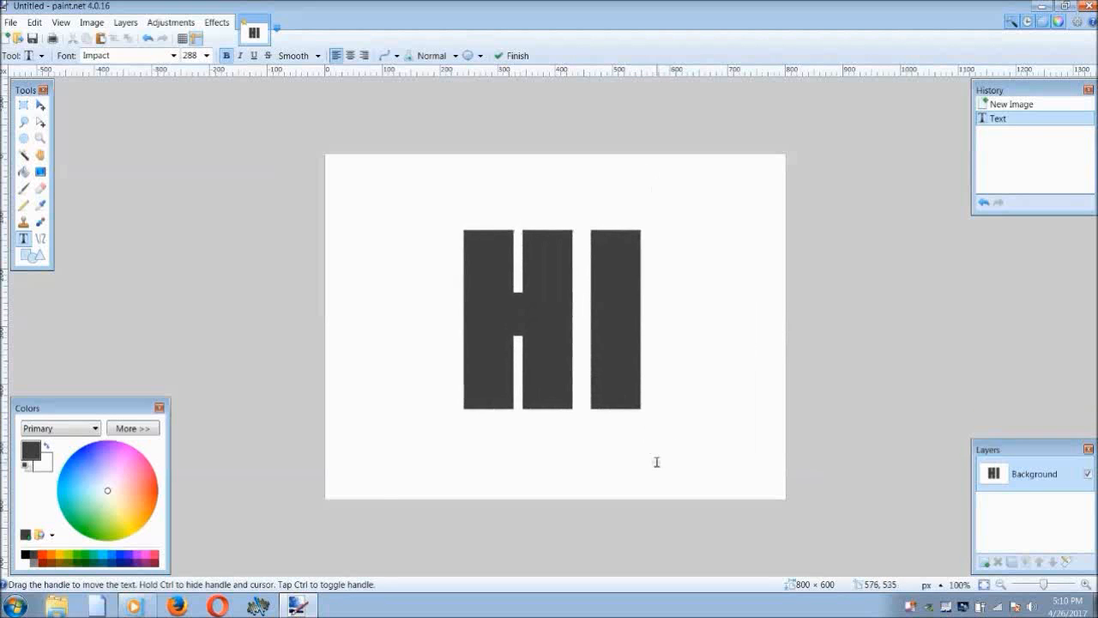
left_click(38, 106)
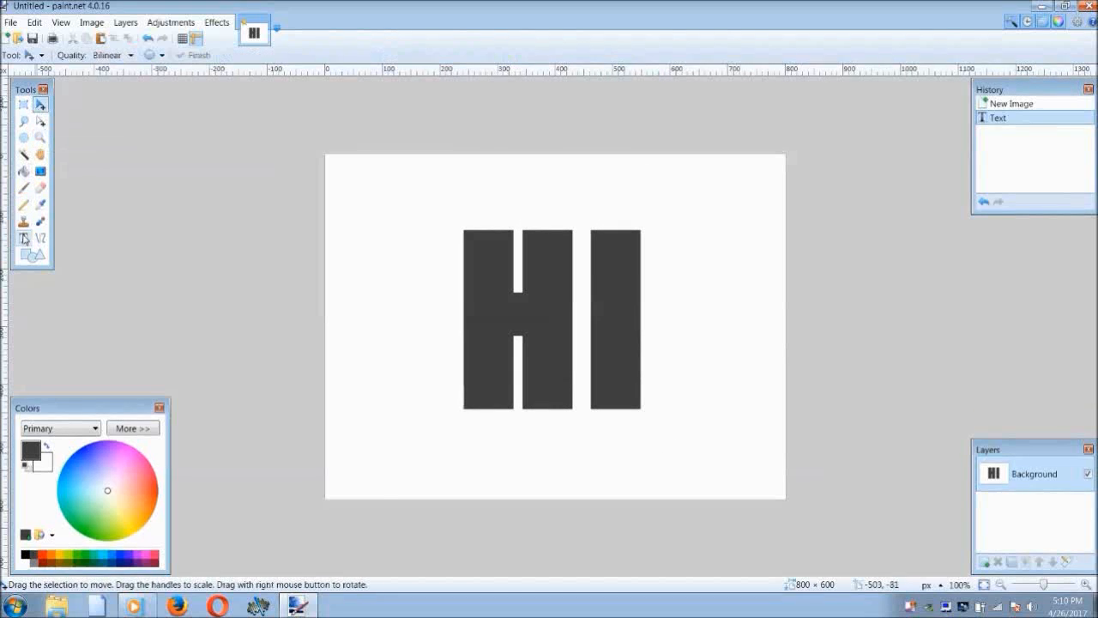
Step: Overlay a blue "HI" at size 280 on the gray letters, shifted slightly to their left
left_click(24, 238)
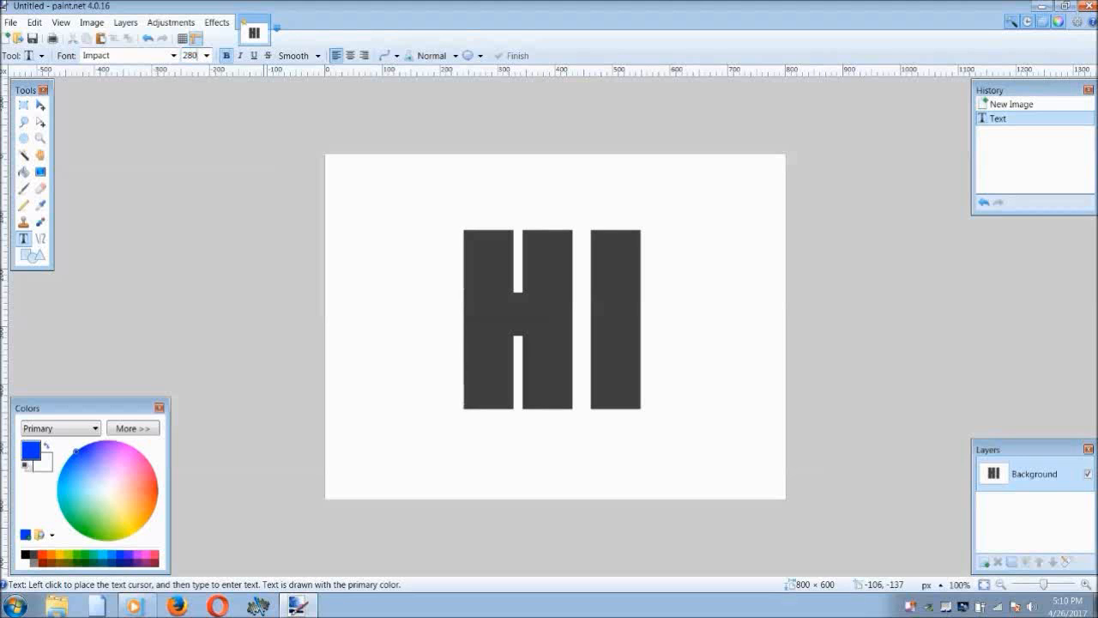
left_click(502, 266)
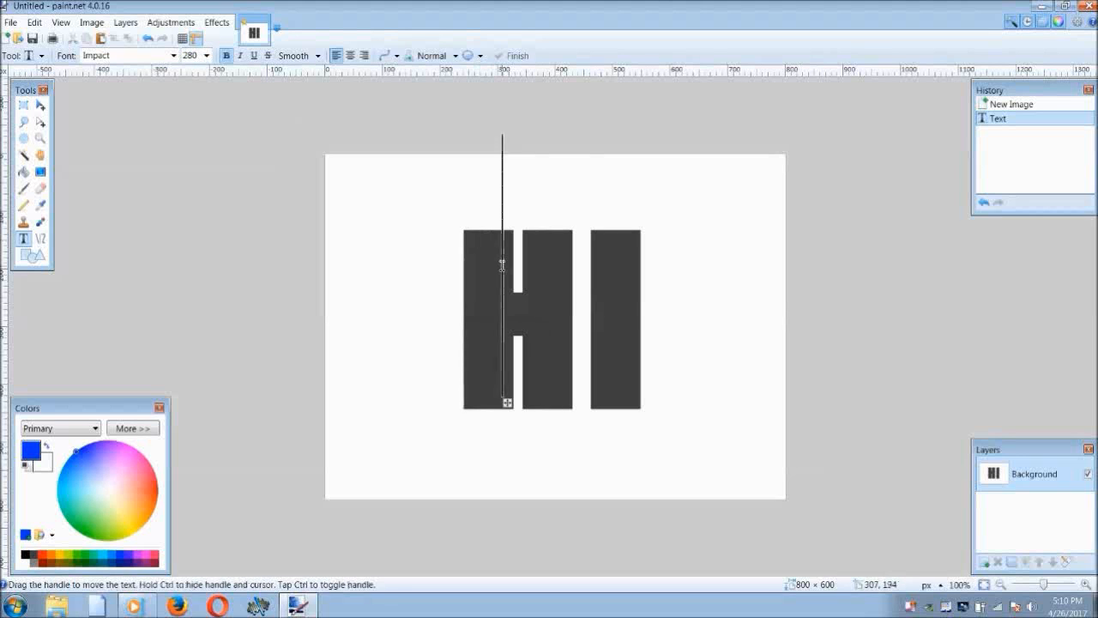
type("HI")
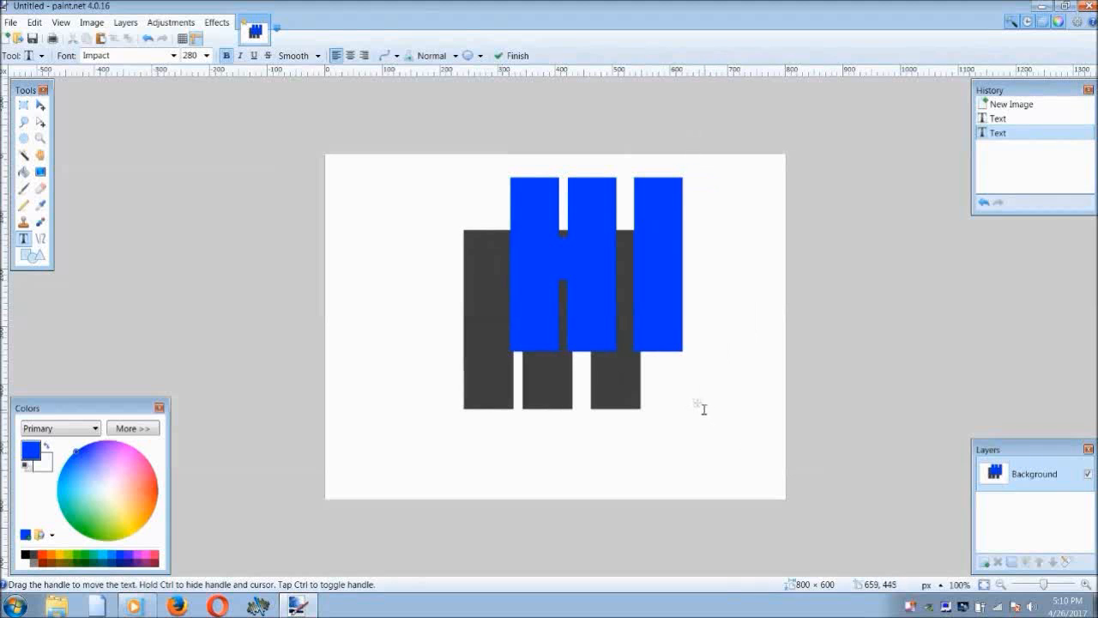
left_click_drag(701, 402, 662, 454)
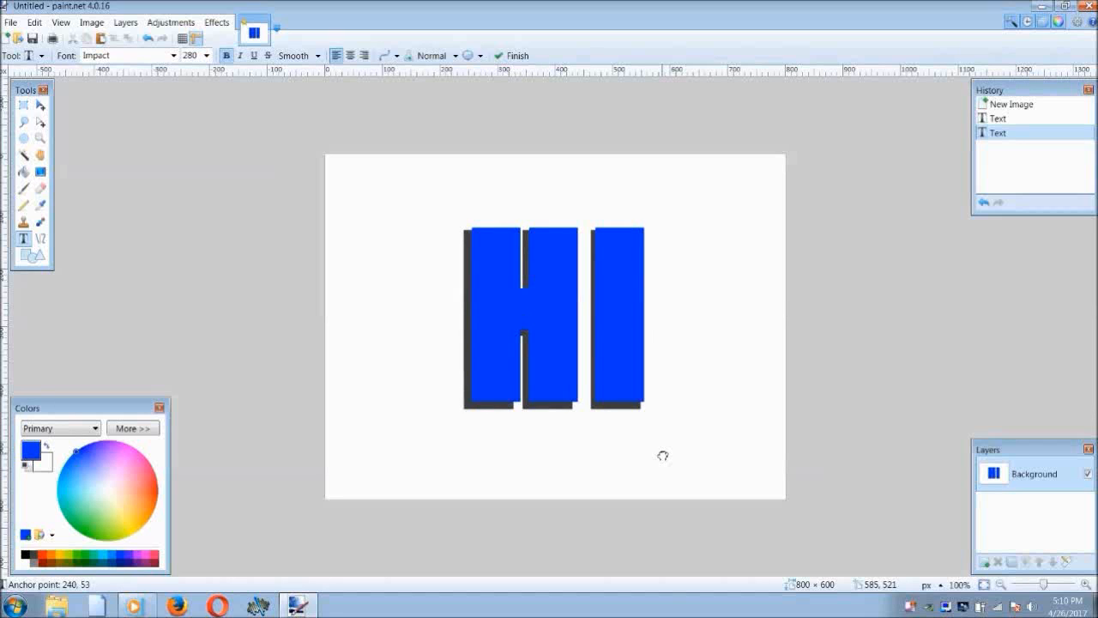
left_click_drag(662, 456, 662, 456)
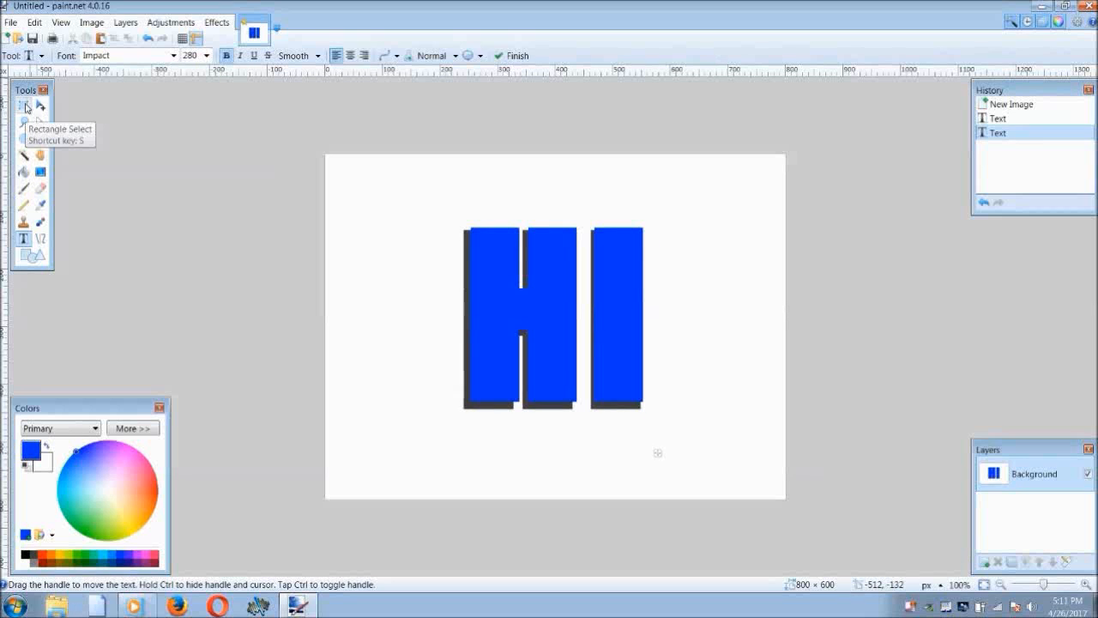
left_click_drag(657, 453, 642, 453)
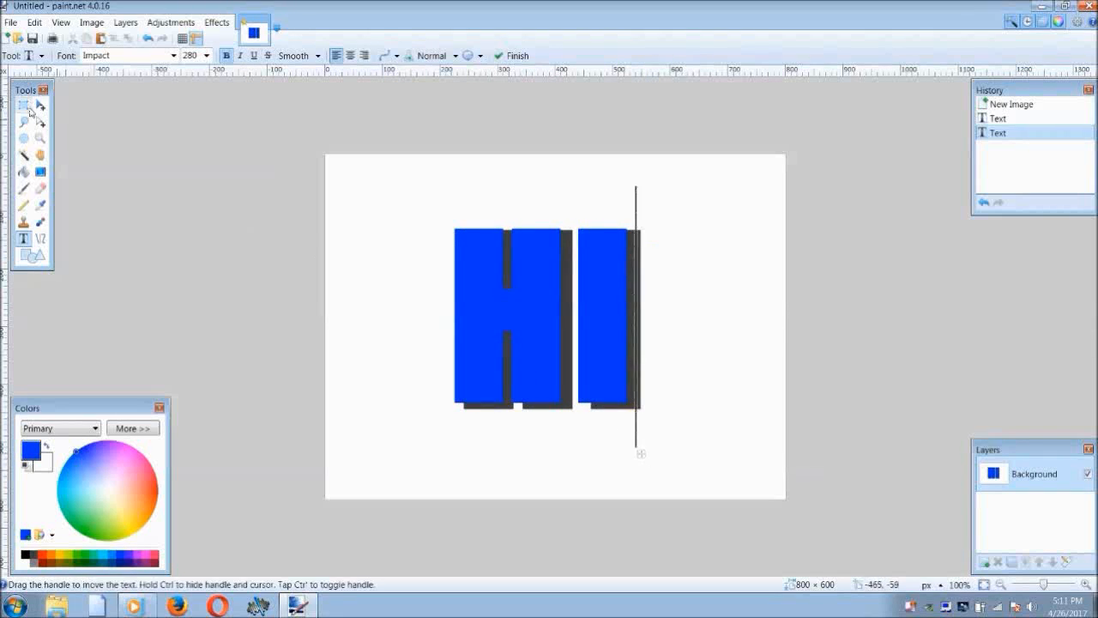
Step: Create a new blank 800 × 600 image and close the two-coloured HI image without saving it
left_click(7, 39)
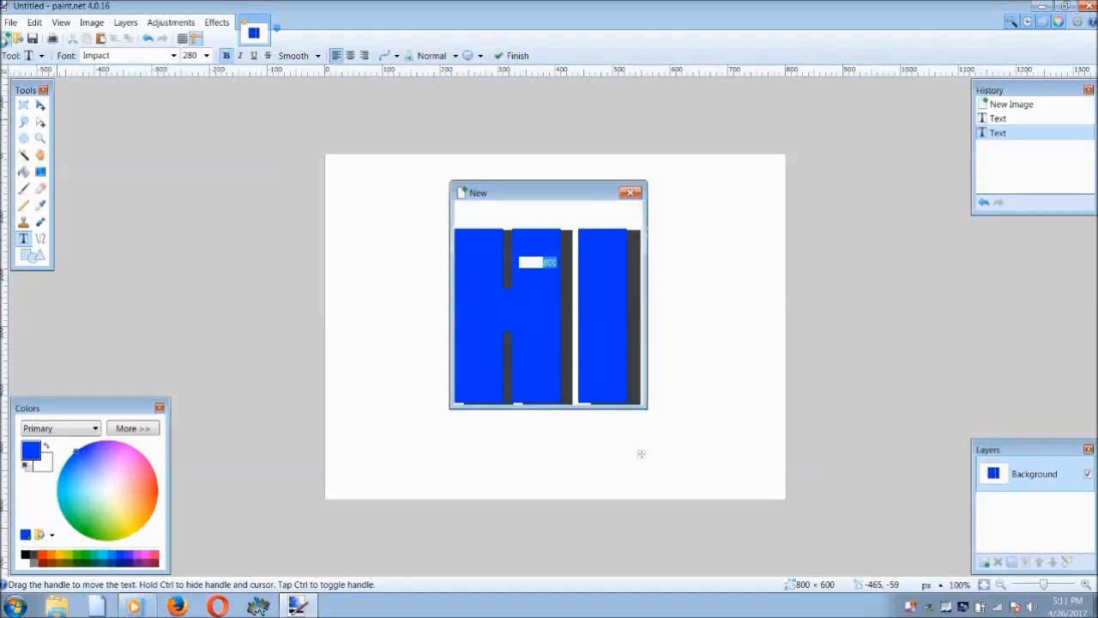
left_click(536, 391)
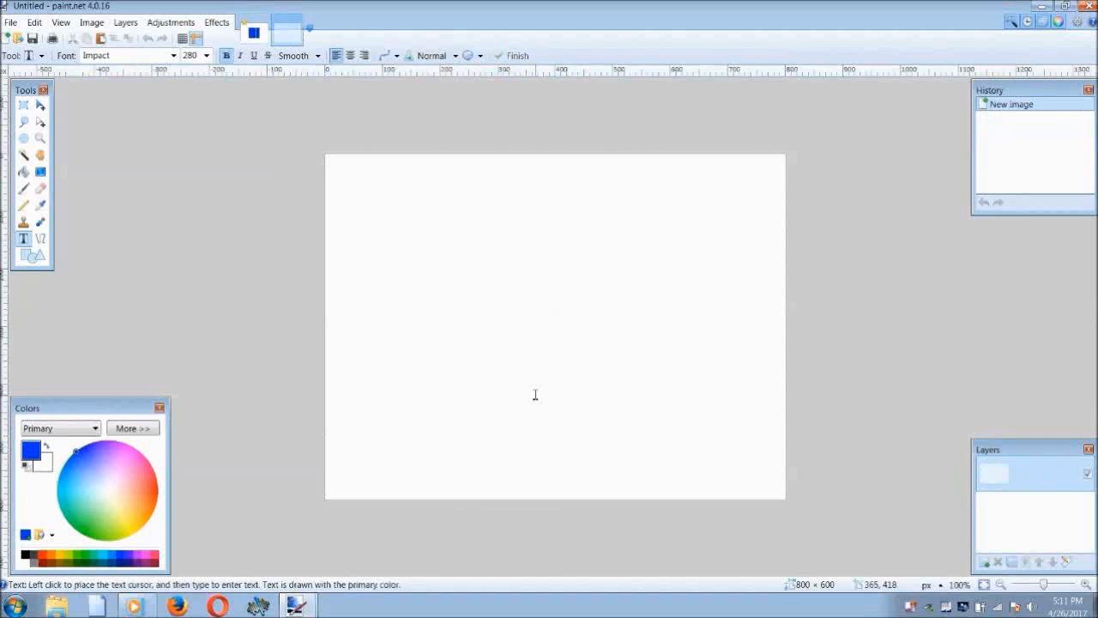
left_click(256, 32)
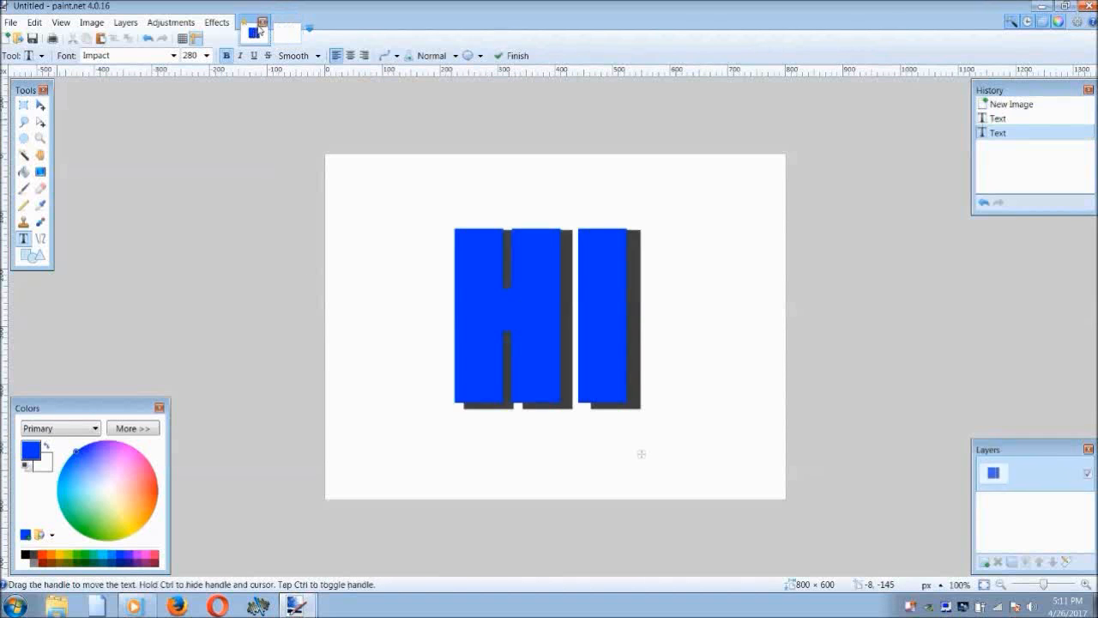
left_click(263, 22)
left_click(463, 390)
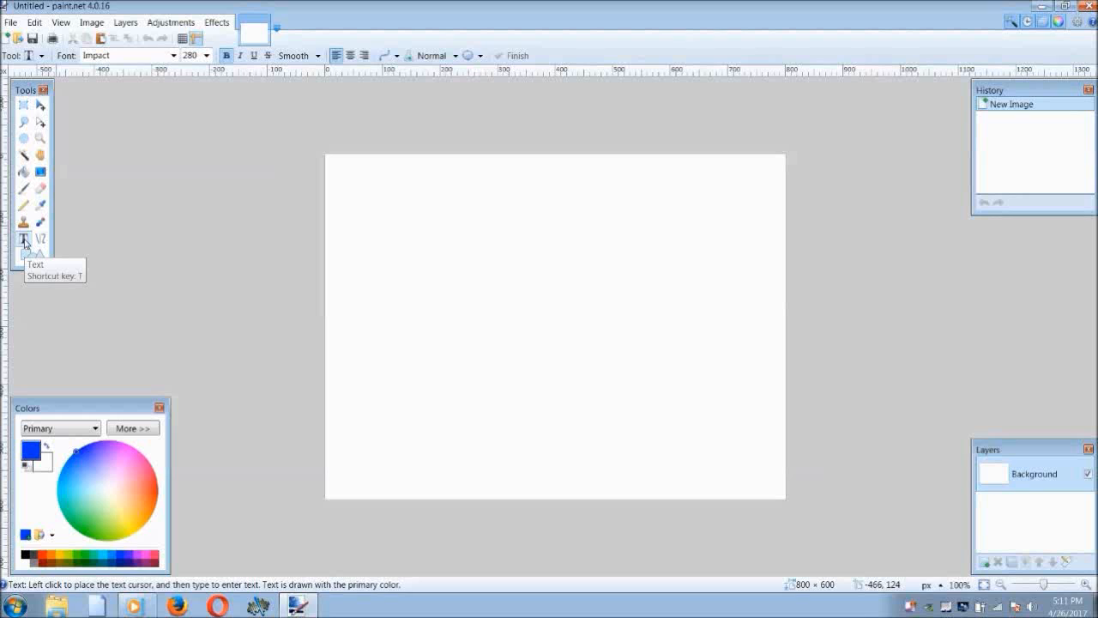
Step: Add the text "HI" in blue near the centre of the canvas and set its size to 288
left_click(441, 304)
type("HI")
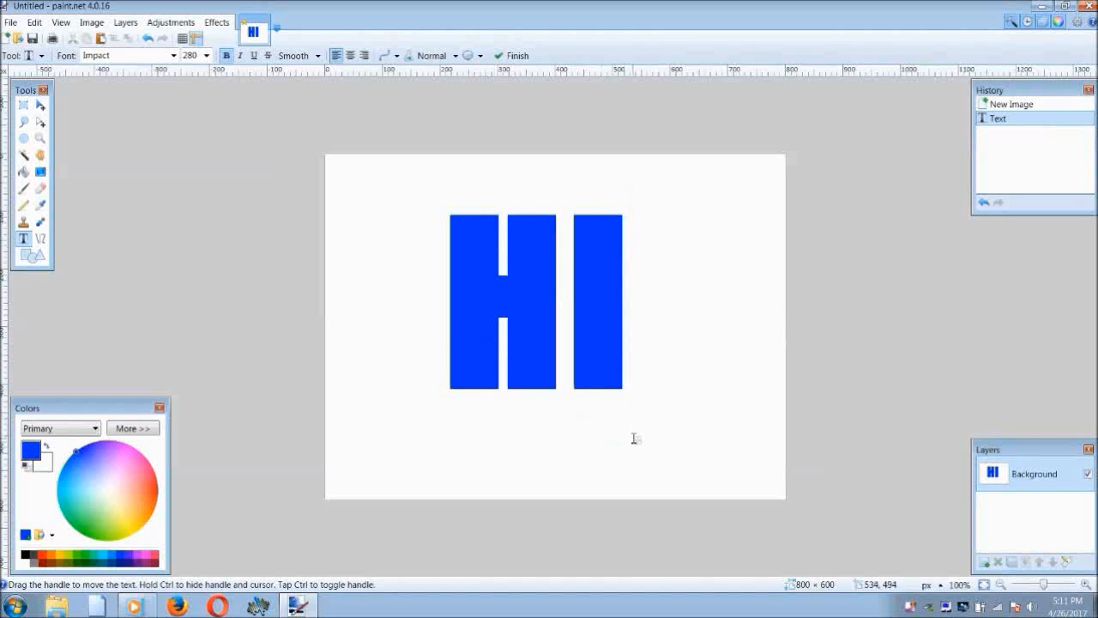
left_click_drag(636, 440, 650, 459)
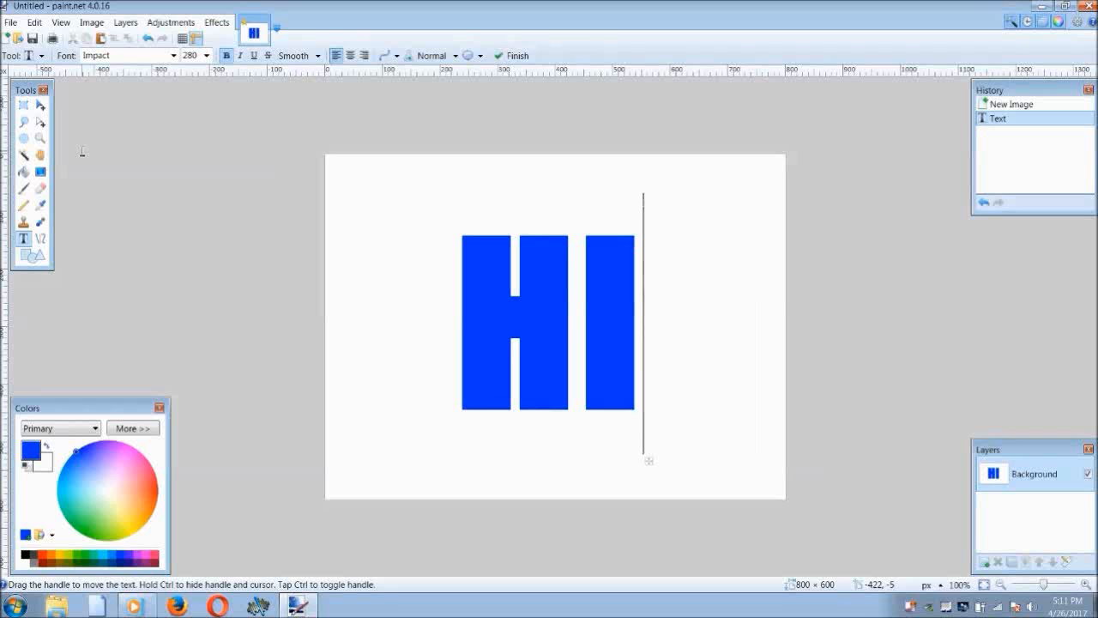
left_click_drag(650, 457, 649, 464)
left_click(206, 55)
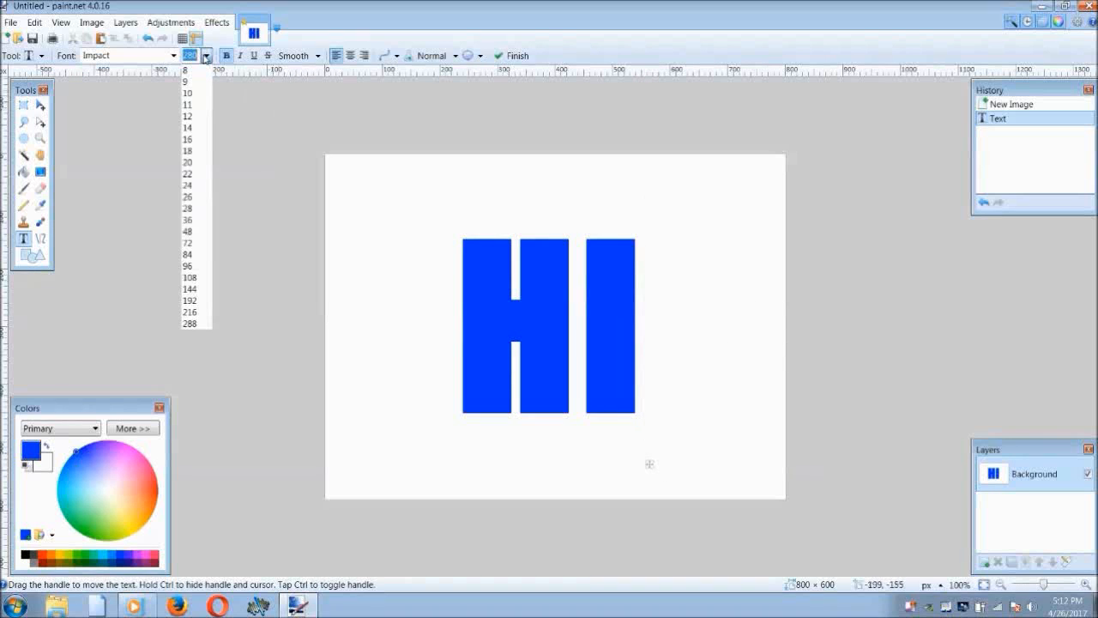
left_click(190, 324)
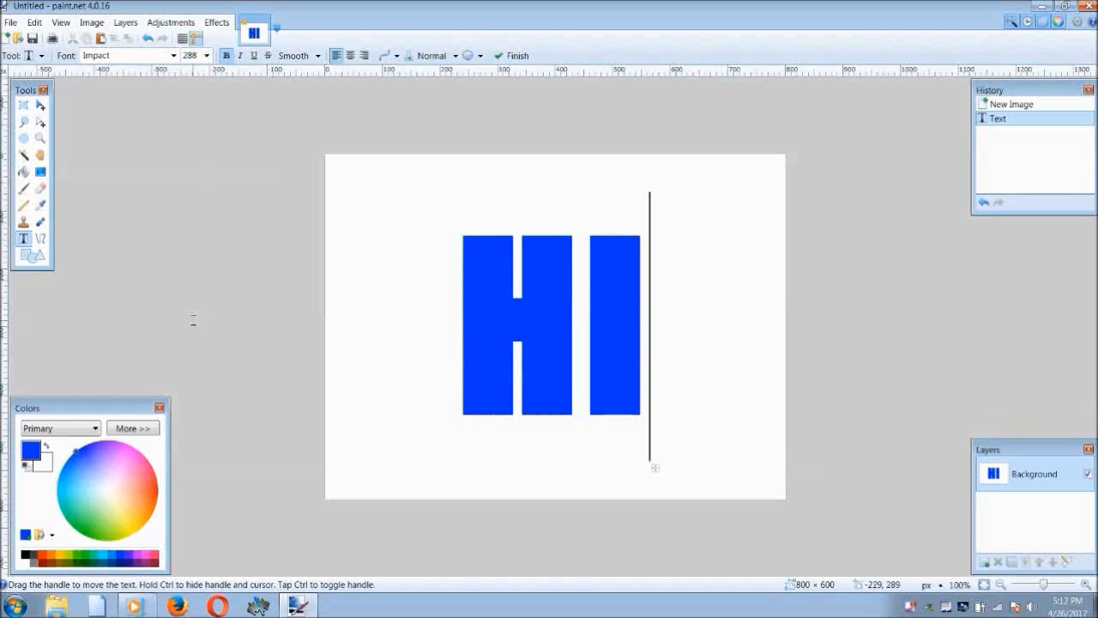
Step: Select both blue letters, H and I, together using the Magic Wand in additive selection mode
left_click(25, 155)
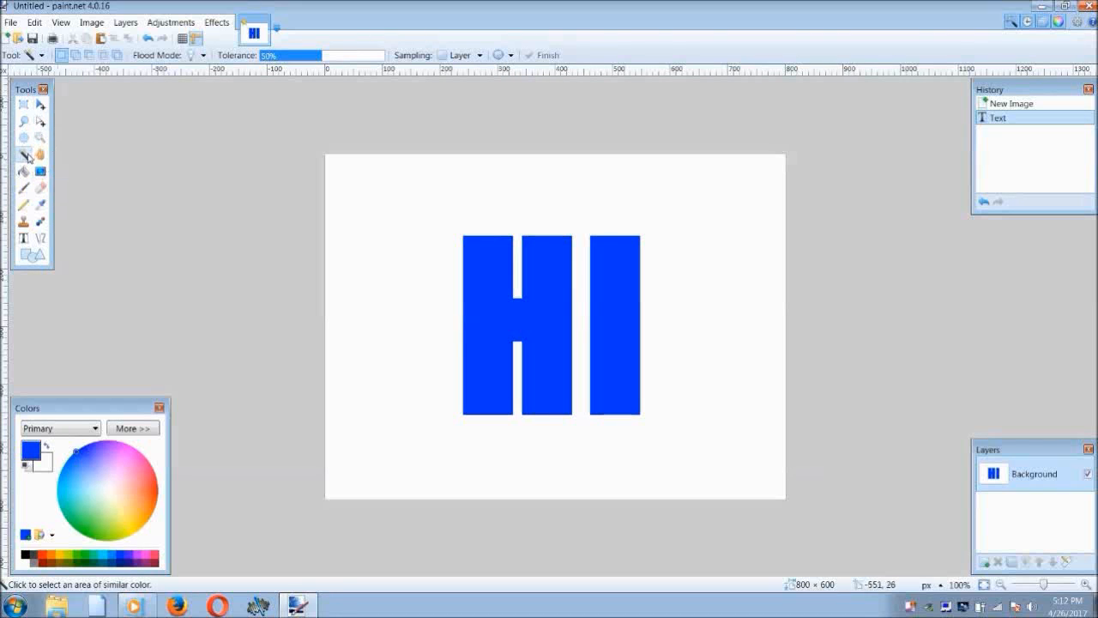
left_click(76, 62)
left_click(476, 315)
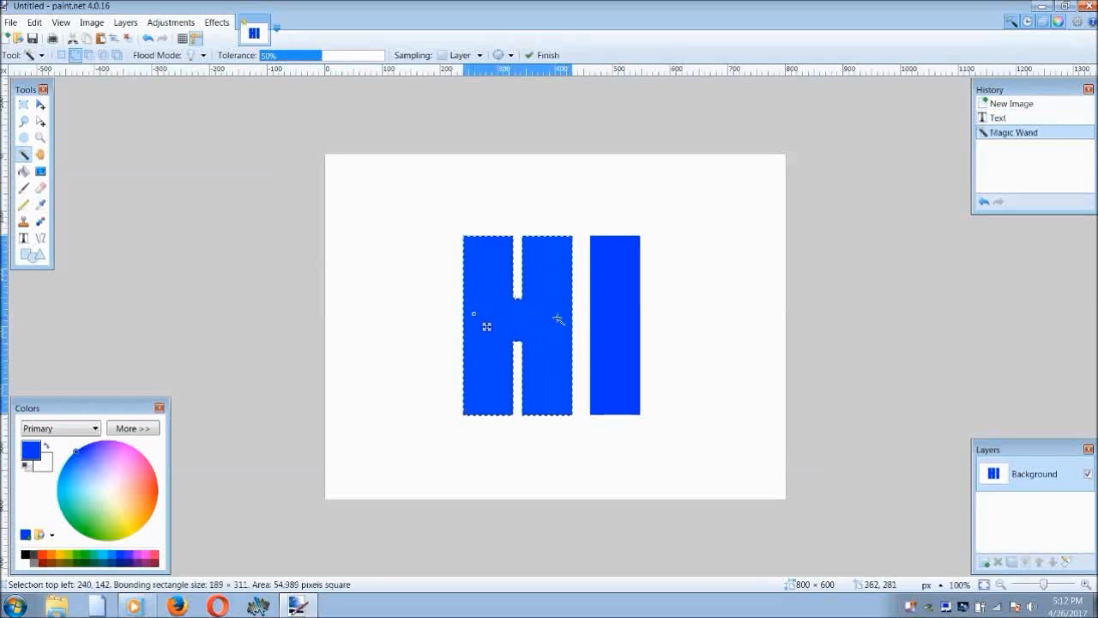
left_click(602, 324)
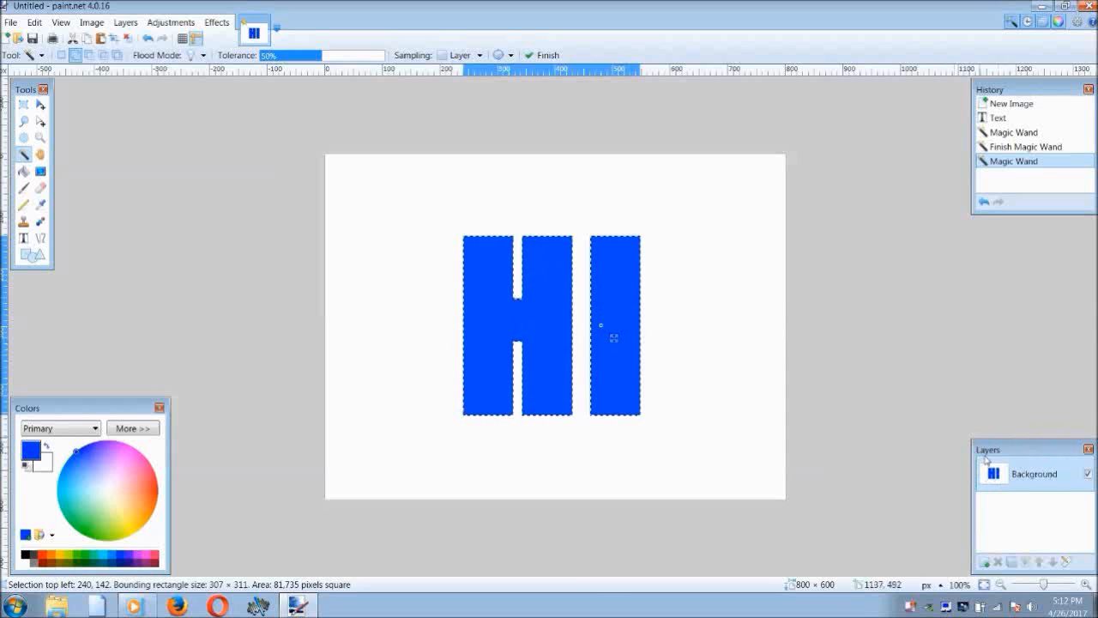
Step: Add a new layer above the Background layer and make it the active layer
left_click(985, 563)
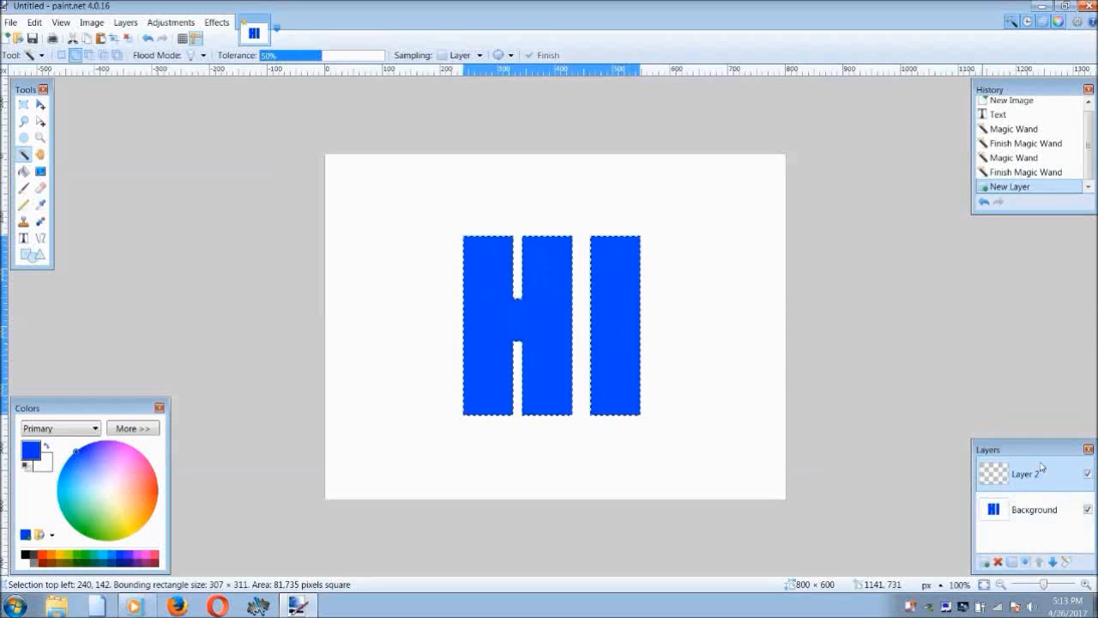
left_click(1041, 519)
left_click(1037, 482)
left_click(1021, 515)
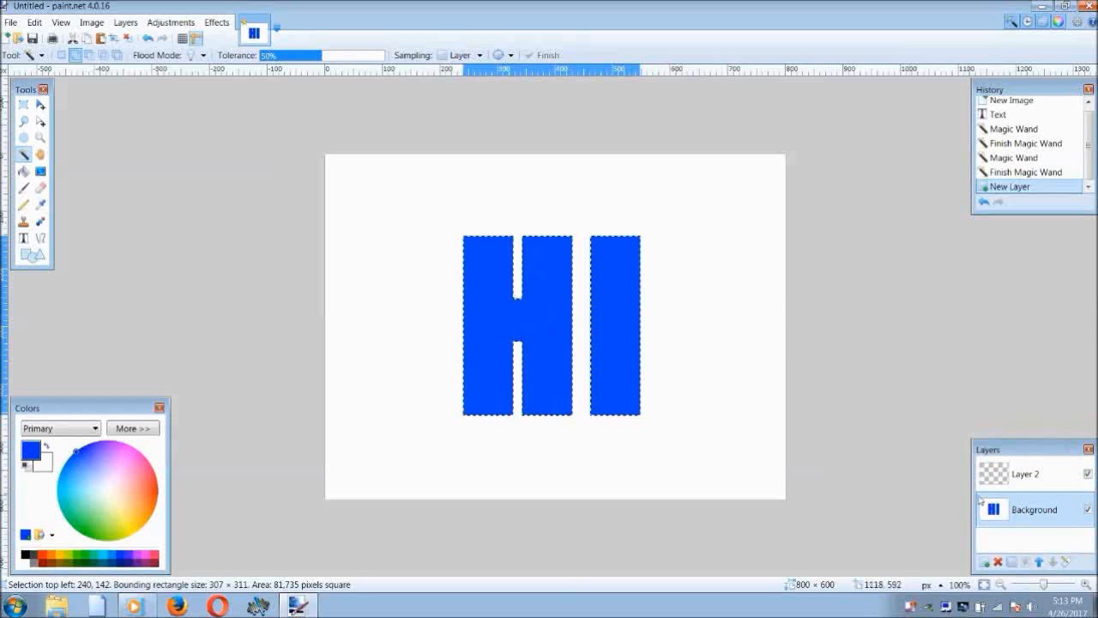
left_click(1034, 475)
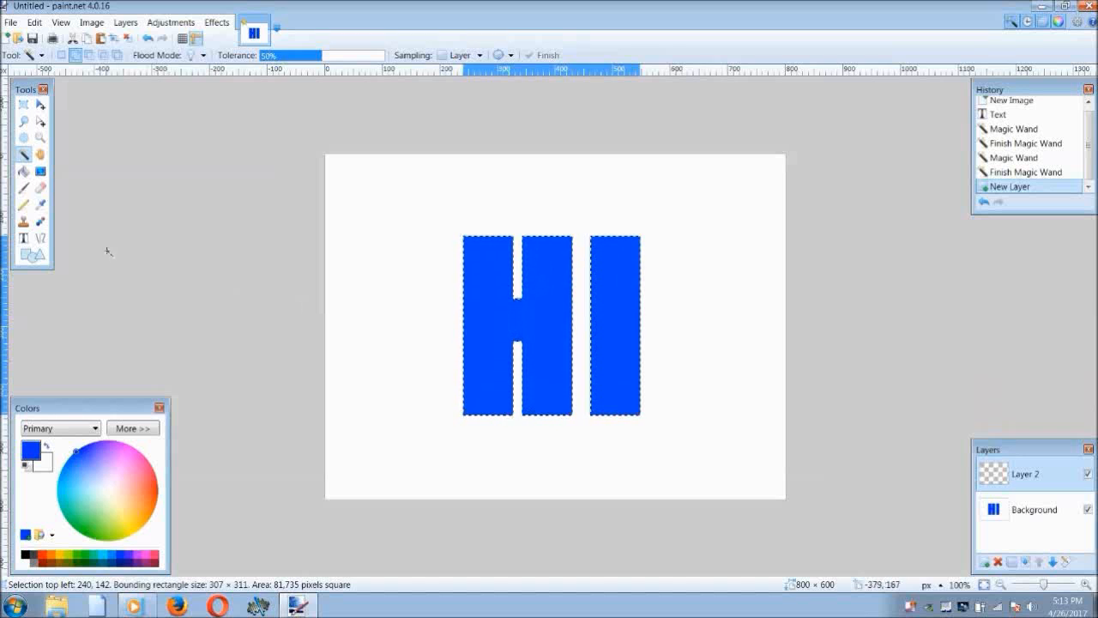
Step: Paint the selected letters completely dark gray on Layer 2 using the Paintbrush at width 80
left_click(23, 189)
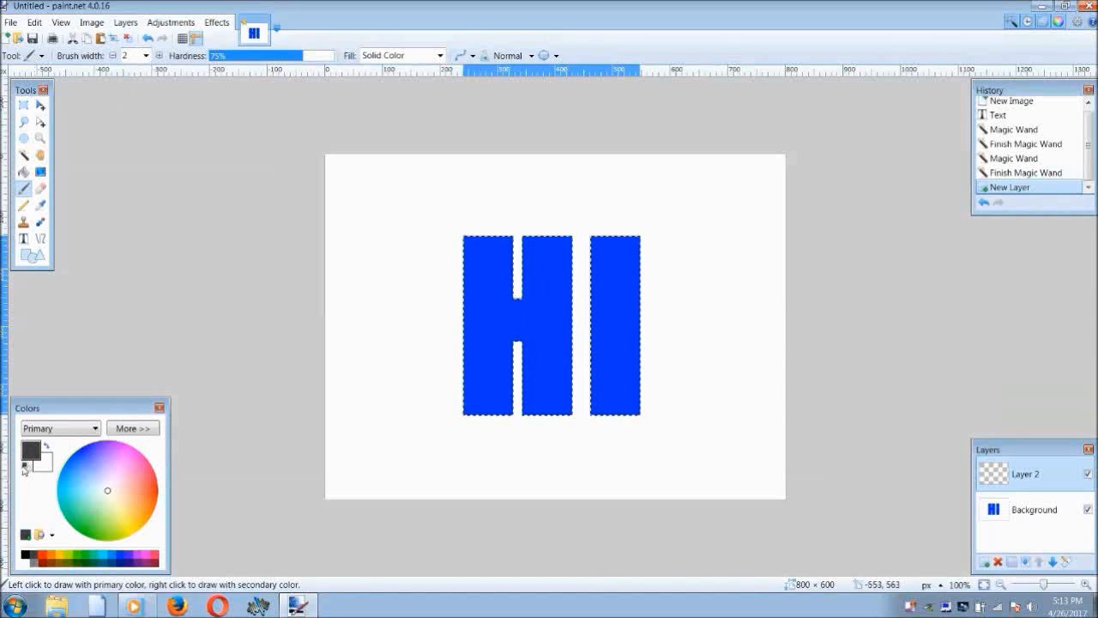
left_click(34, 561)
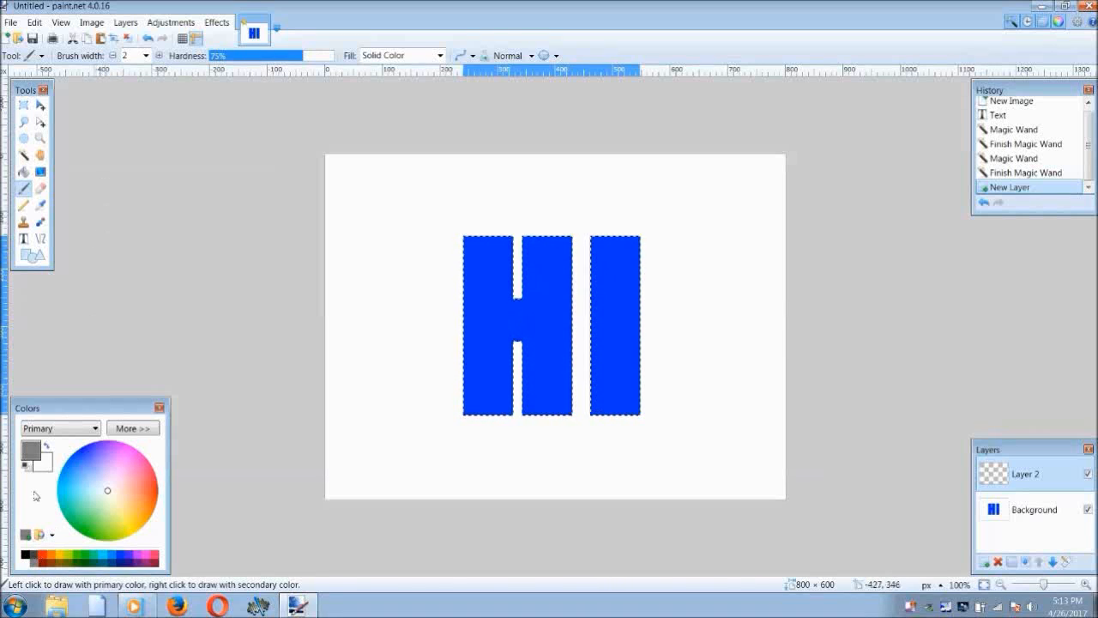
left_click(33, 553)
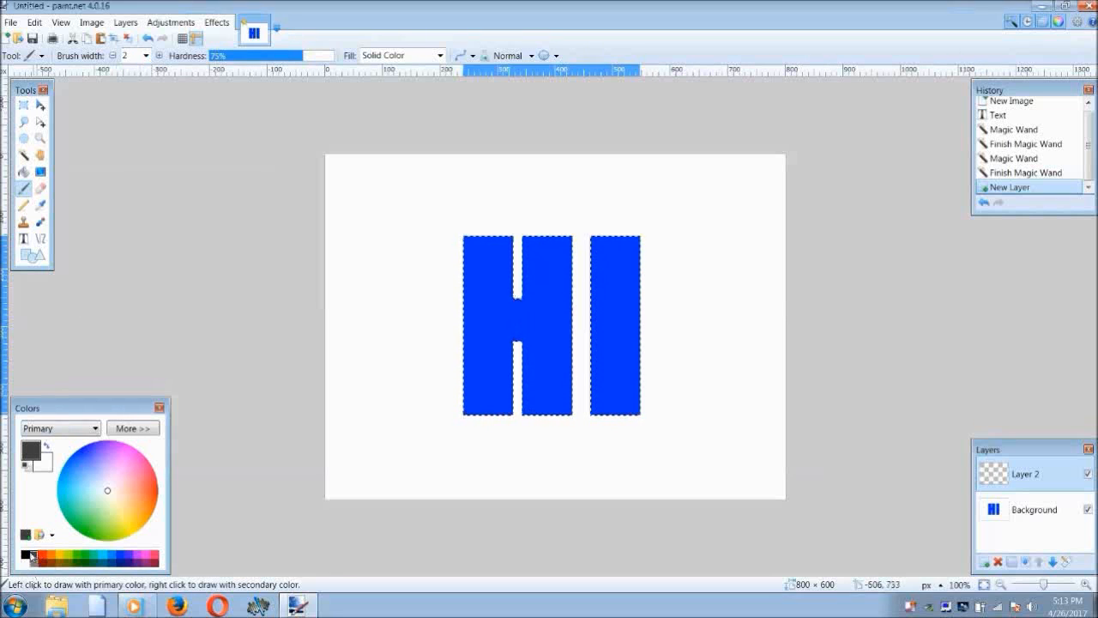
left_click(146, 55)
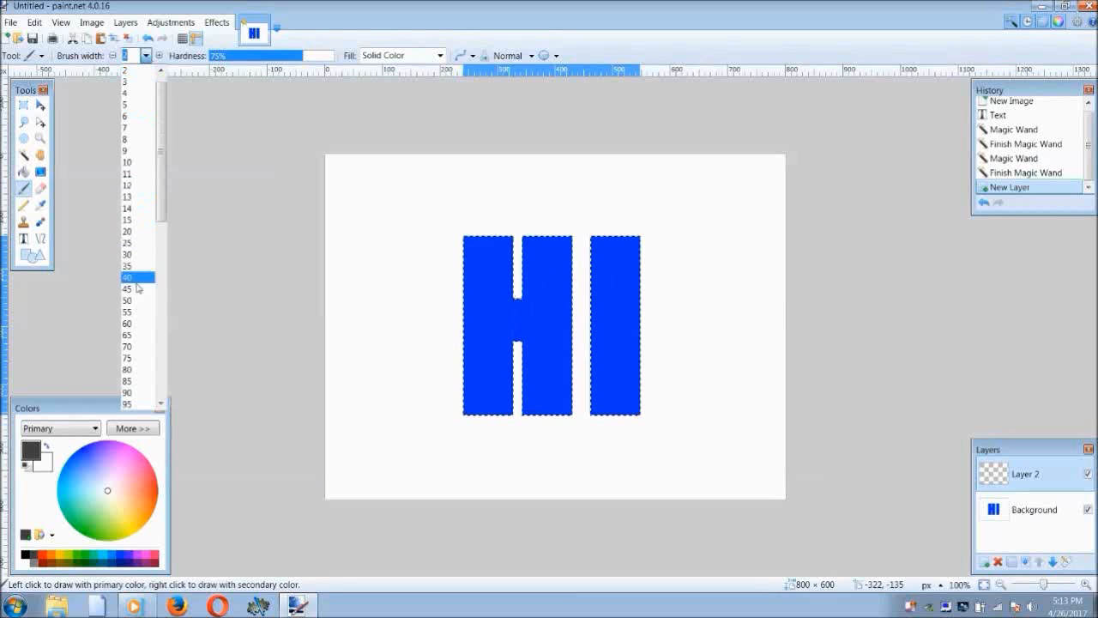
left_click(130, 370)
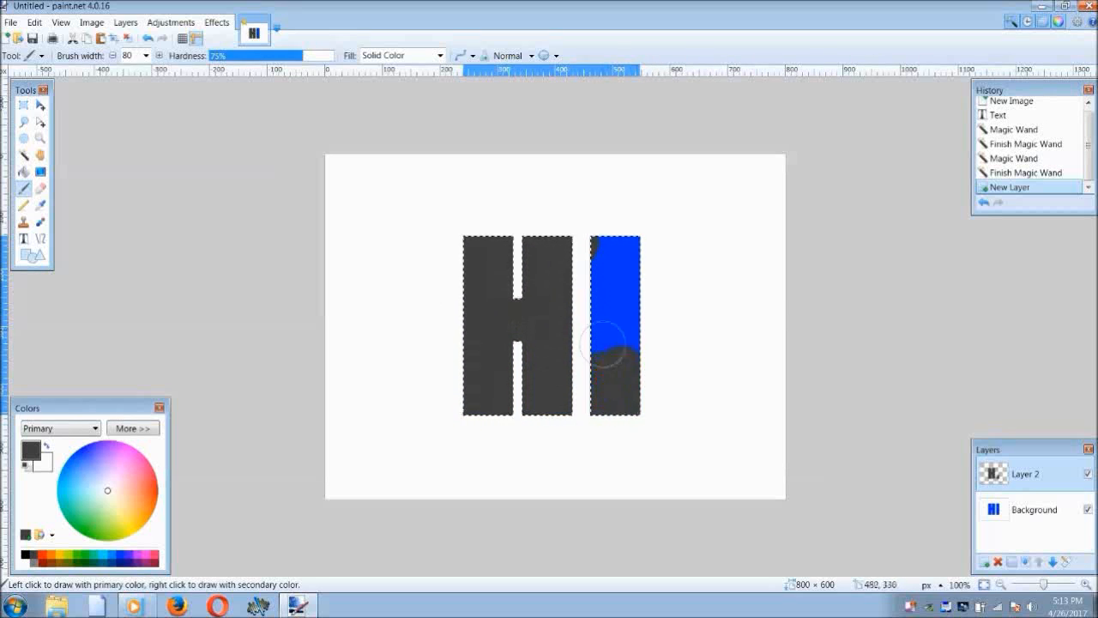
mouse_move(626, 307)
left_mouse_down()
mouse_move(644, 447)
mouse_move(631, 267)
left_mouse_up()
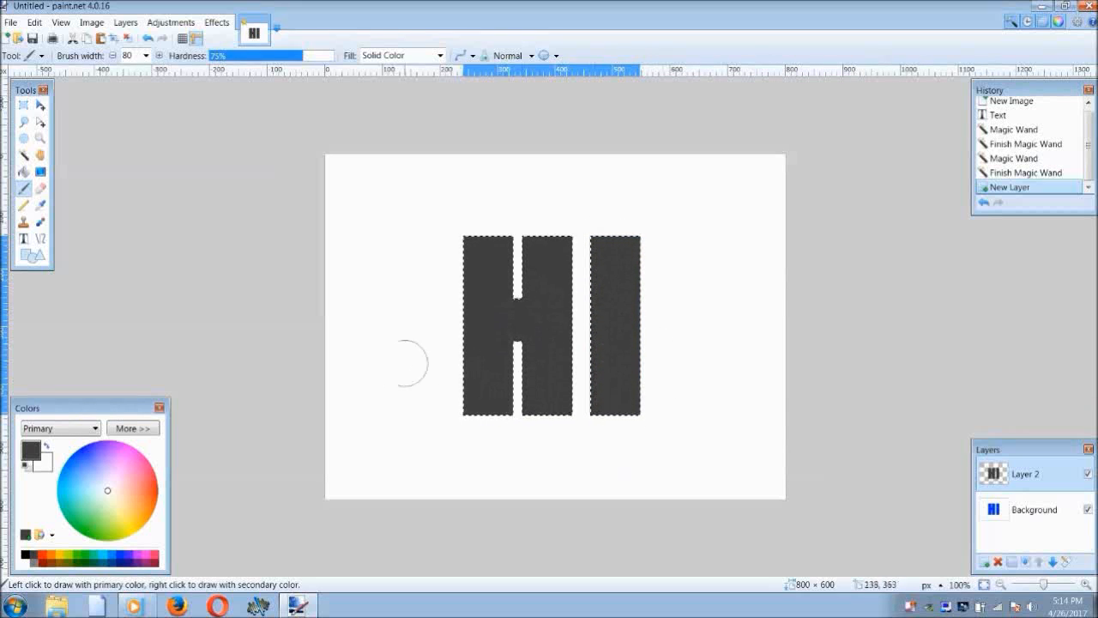
left_click_drag(405, 363, 390, 360)
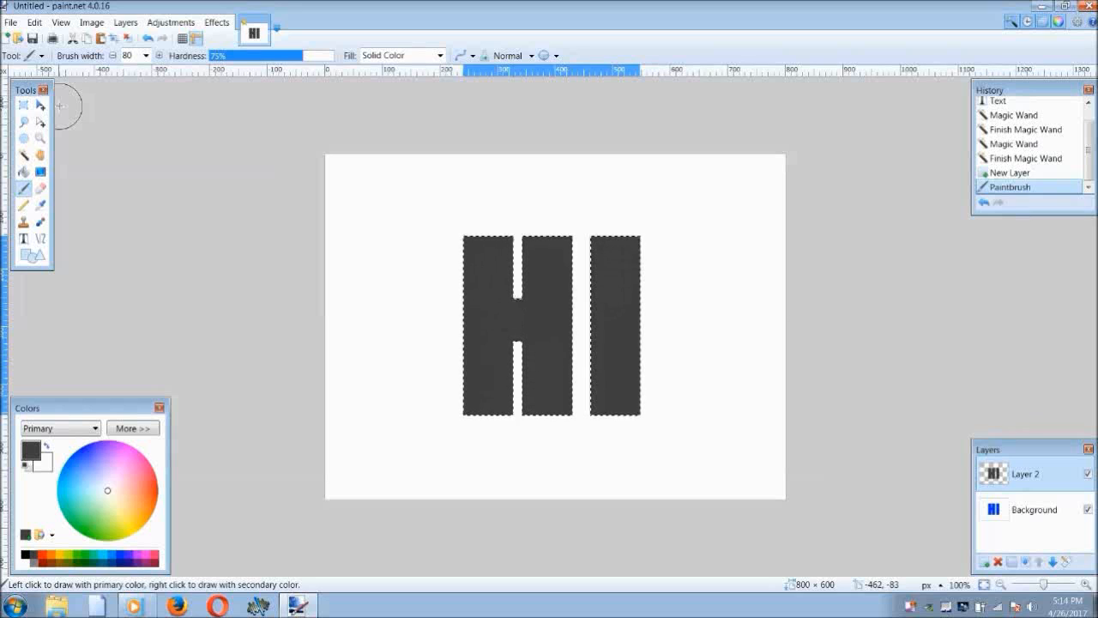
Step: Start the Outline effect on the painted letters, keep the canvas in view and set the intensity to 100
left_click(218, 23)
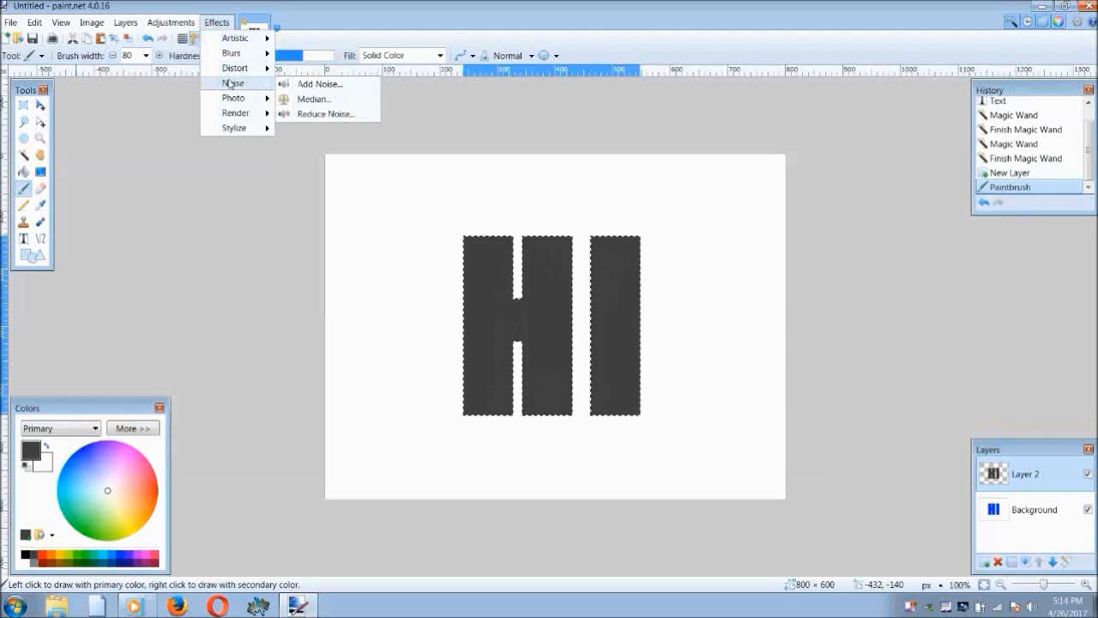
mouse_move(239, 131)
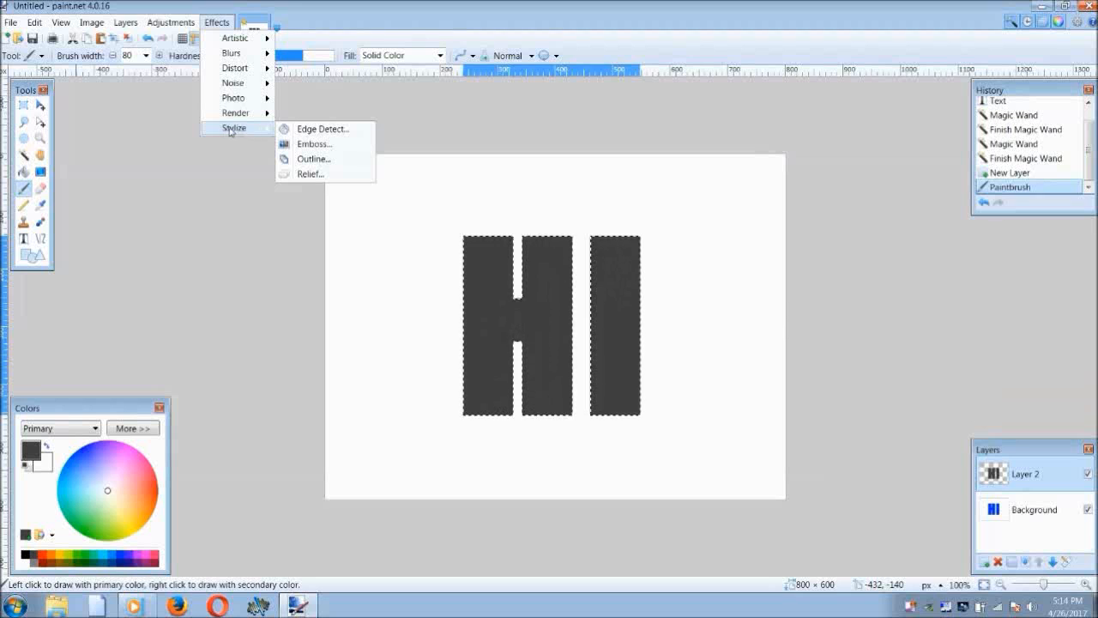
left_click(312, 159)
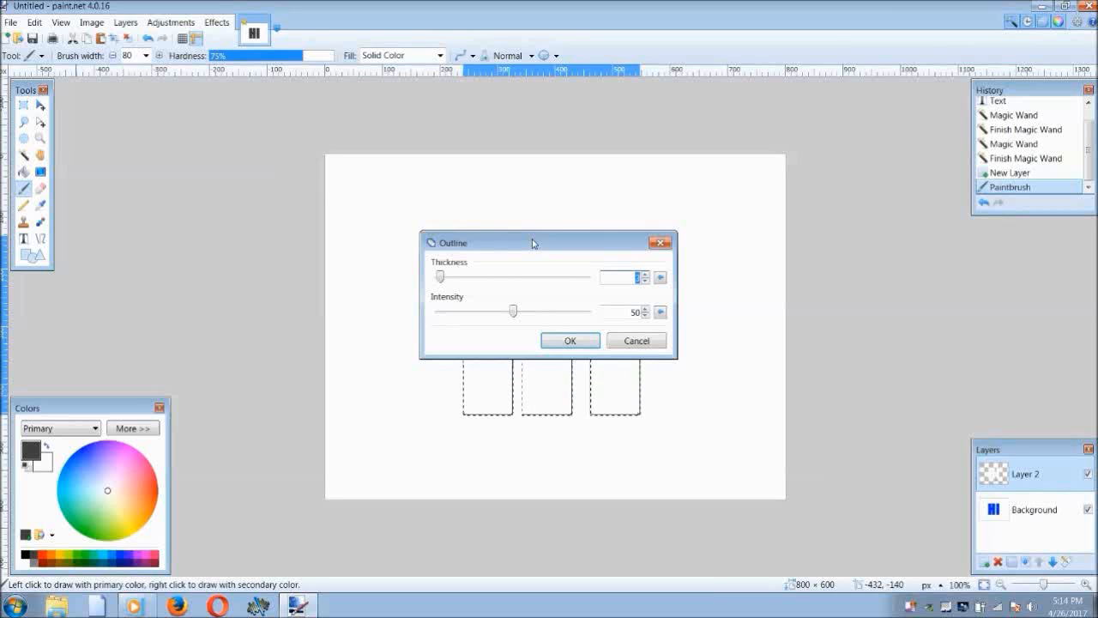
left_click_drag(552, 244, 201, 116)
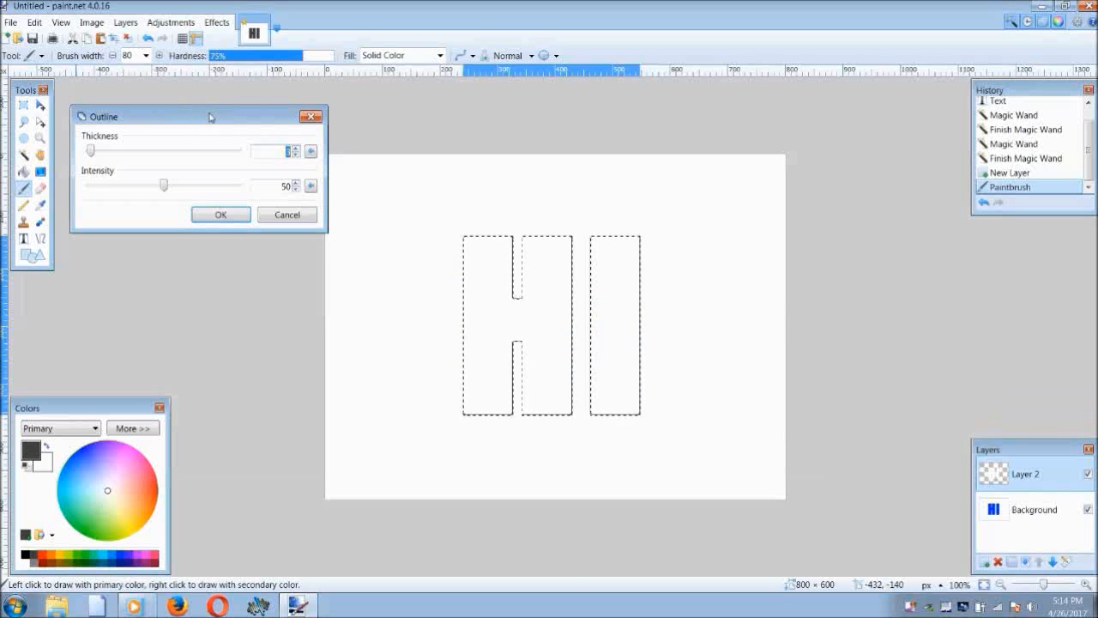
mouse_move(211, 116)
left_mouse_down()
mouse_move(240, 108)
mouse_move(225, 106)
mouse_move(207, 112)
mouse_move(283, 119)
mouse_move(216, 104)
left_mouse_up()
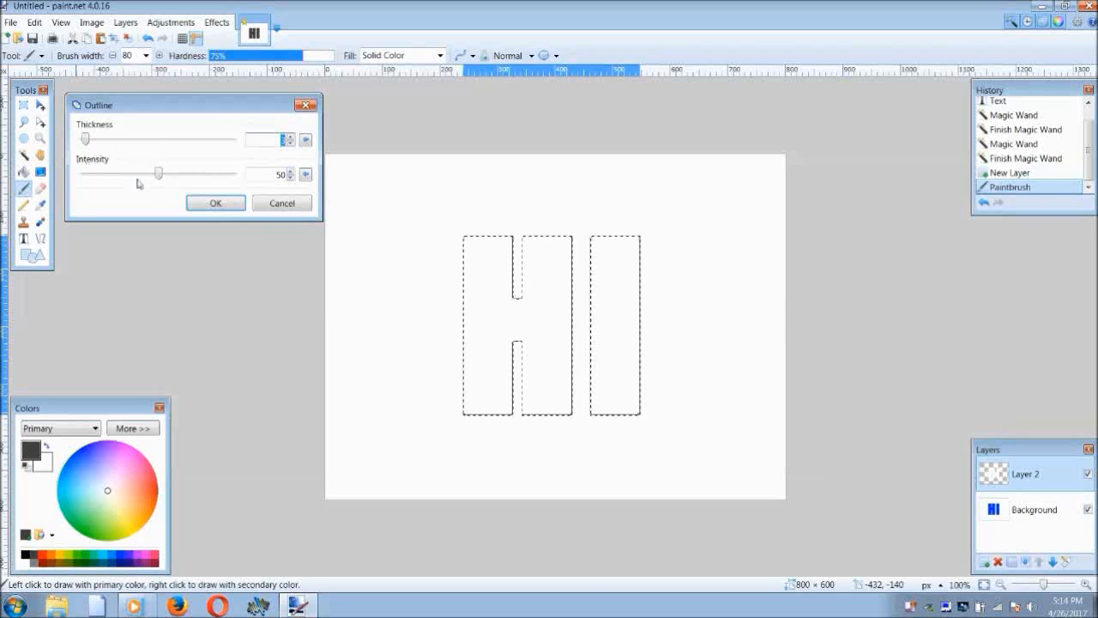
left_click_drag(159, 175, 254, 174)
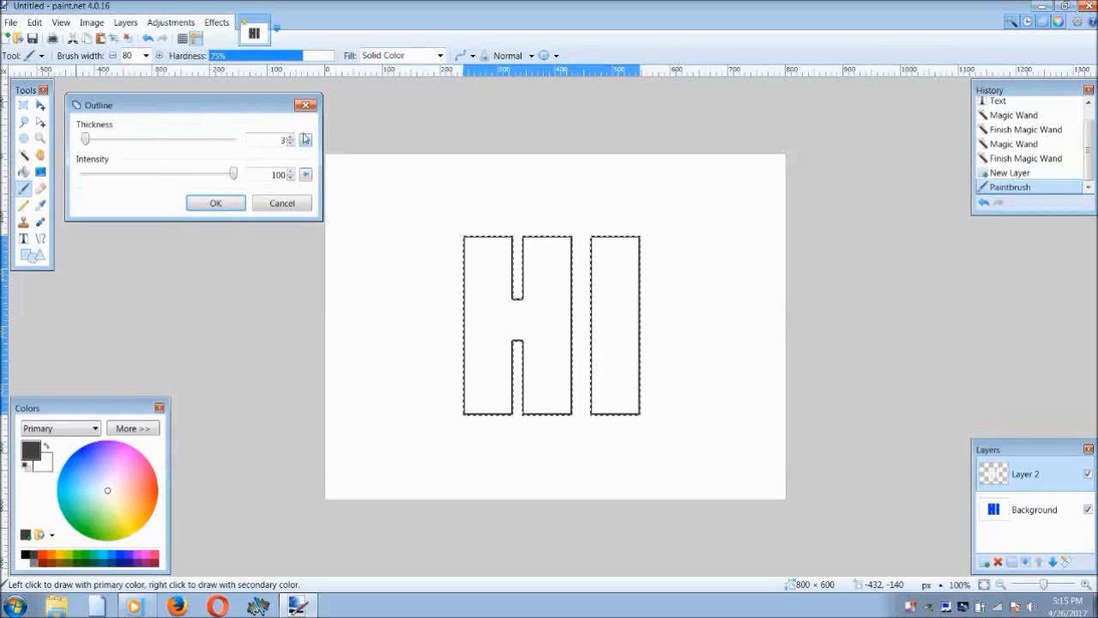
Step: Try different outline thicknesses between 1 and 6 on the letters
left_click(290, 137)
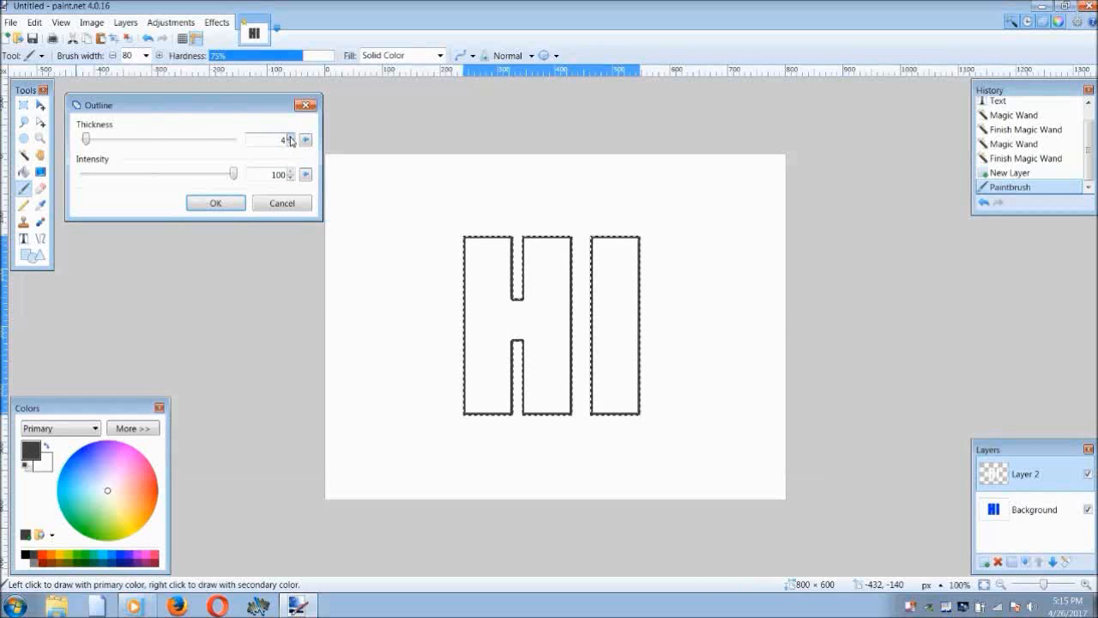
left_click(290, 137)
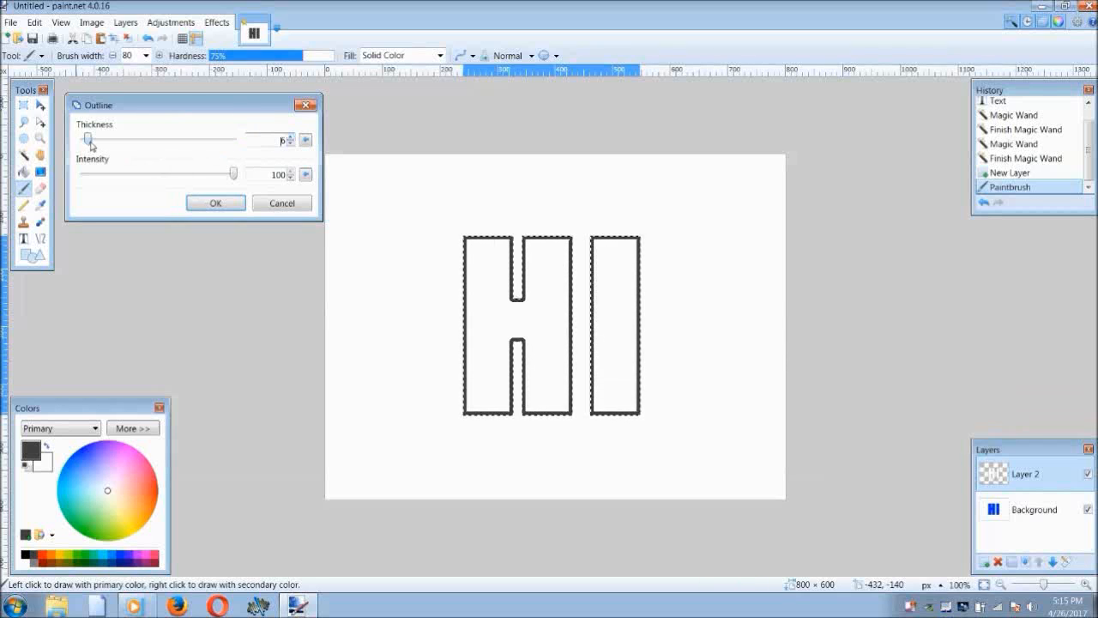
mouse_move(88, 140)
left_mouse_down()
mouse_move(174, 152)
mouse_move(79, 145)
left_mouse_up()
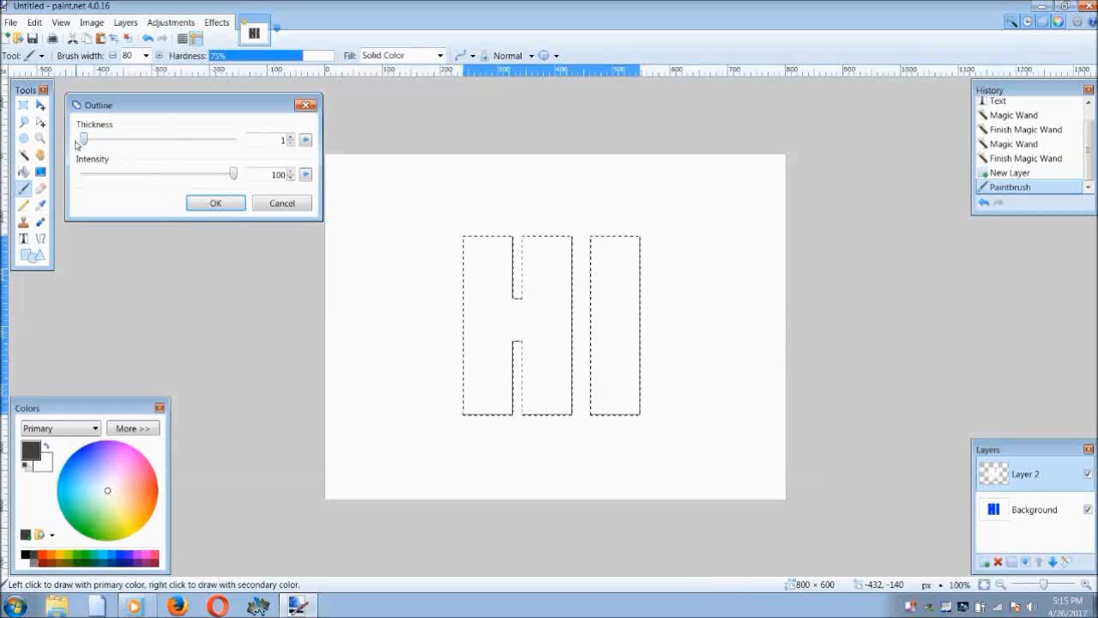
left_click(288, 138)
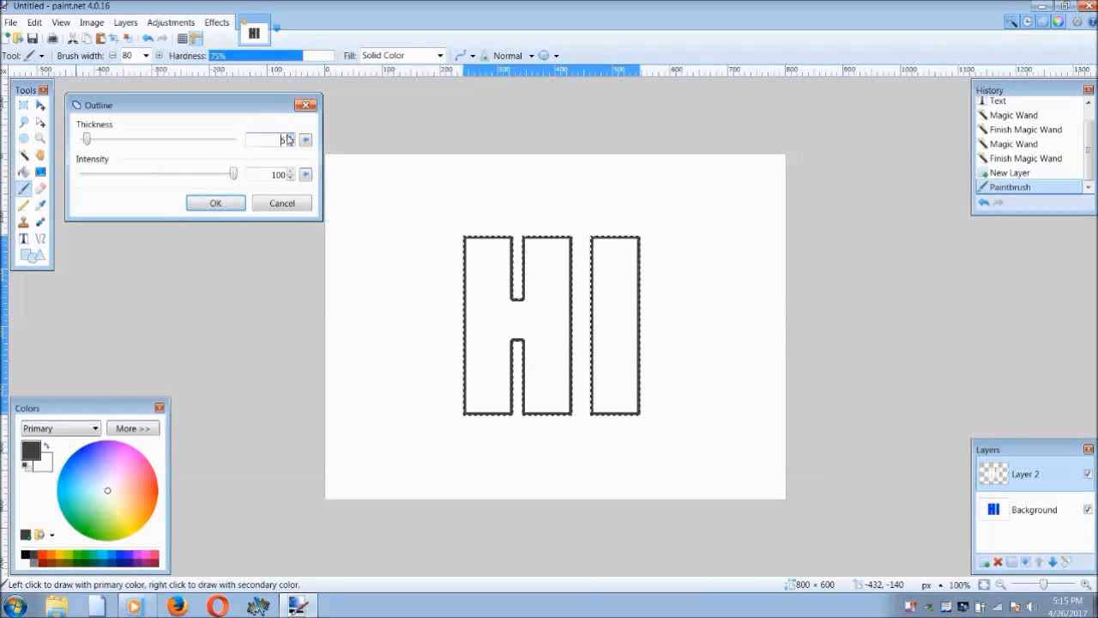
left_click_drag(94, 141, 70, 144)
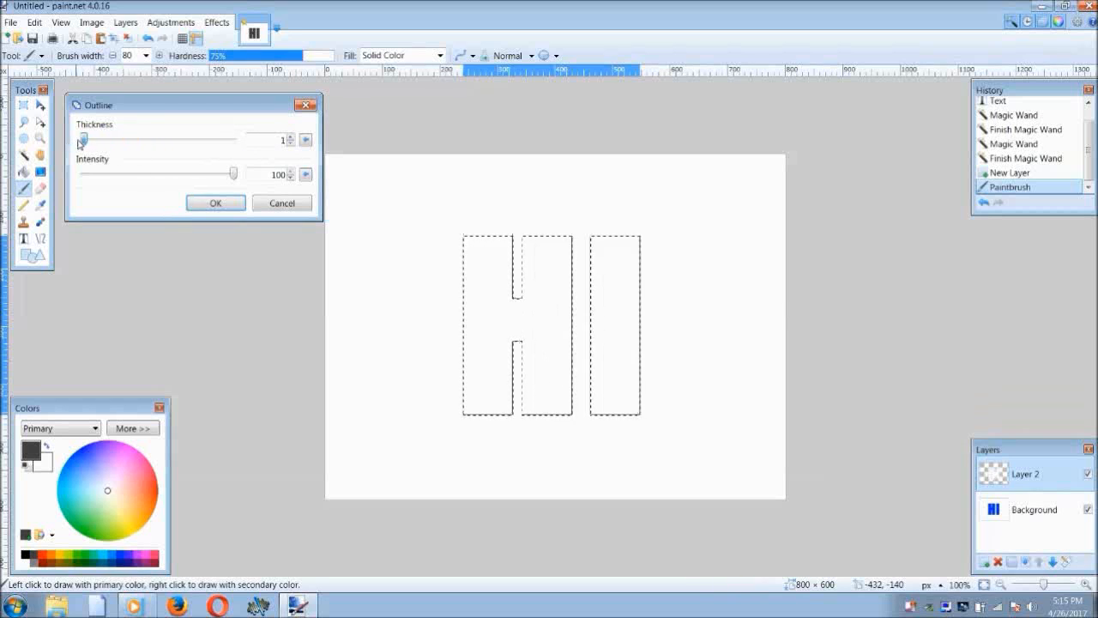
Step: Set the outline thickness to 6 and apply the Outline effect
left_click(290, 136)
left_click(290, 136)
left_click(290, 136)
left_click(290, 135)
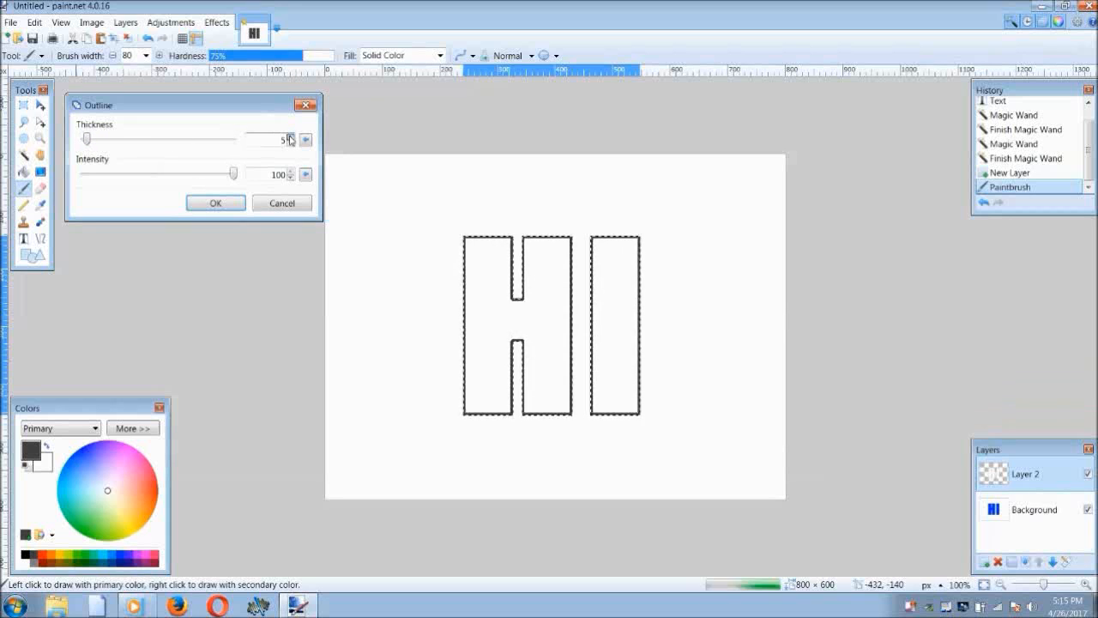
left_click(290, 136)
left_click(216, 203)
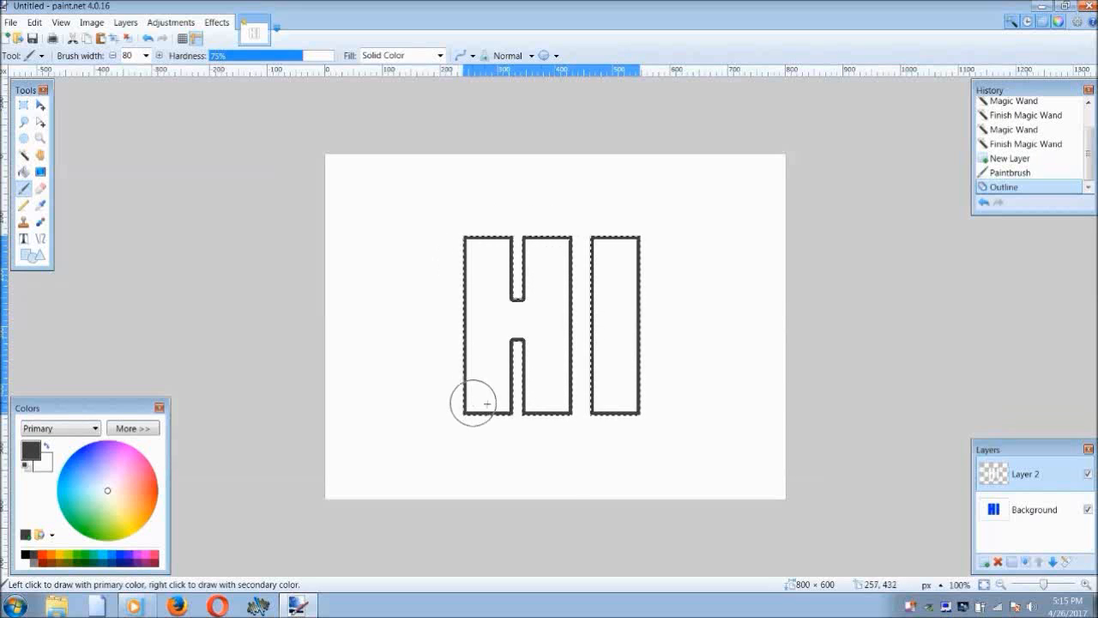
Step: Deselect the letters and erase the white interiors of the outlined H and I on Layer 2 using the Magic Wand
left_click(24, 106)
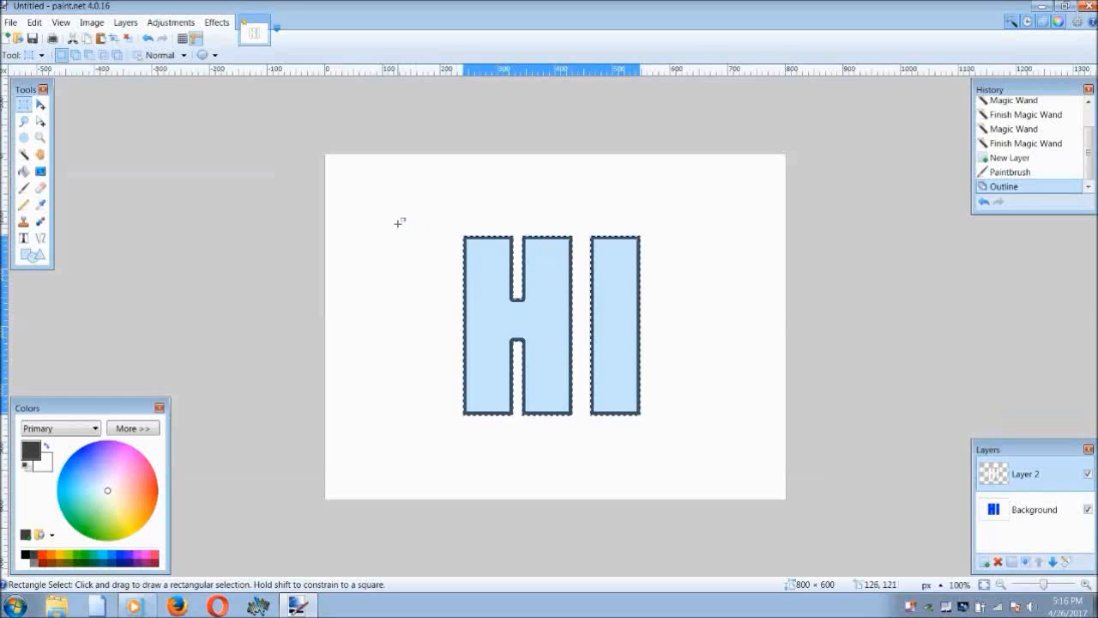
key("ctrl+d")
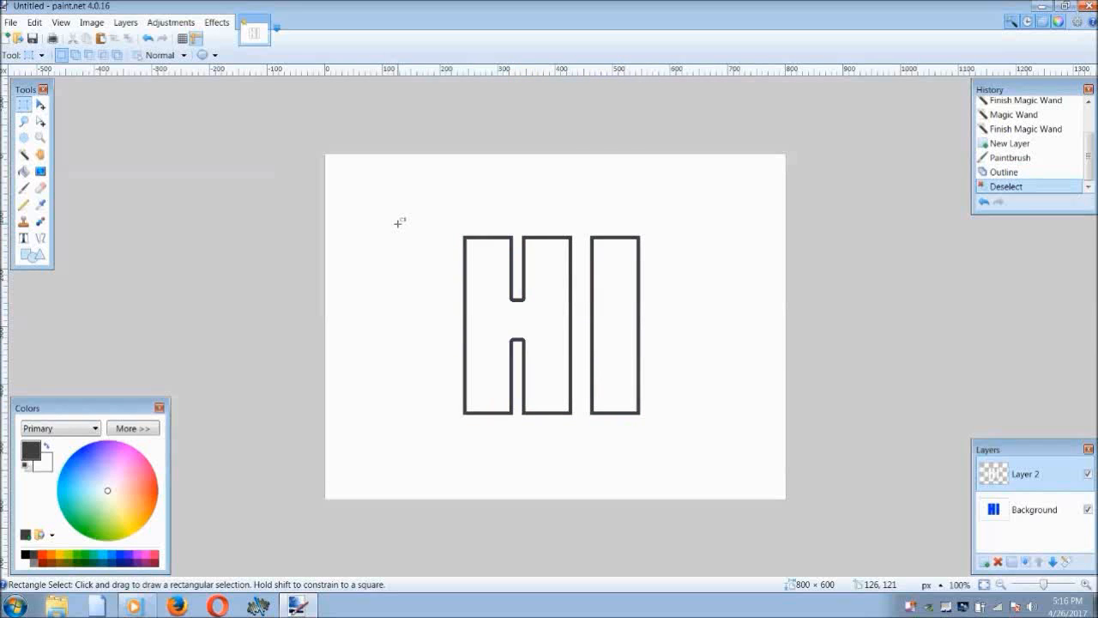
left_click(27, 152)
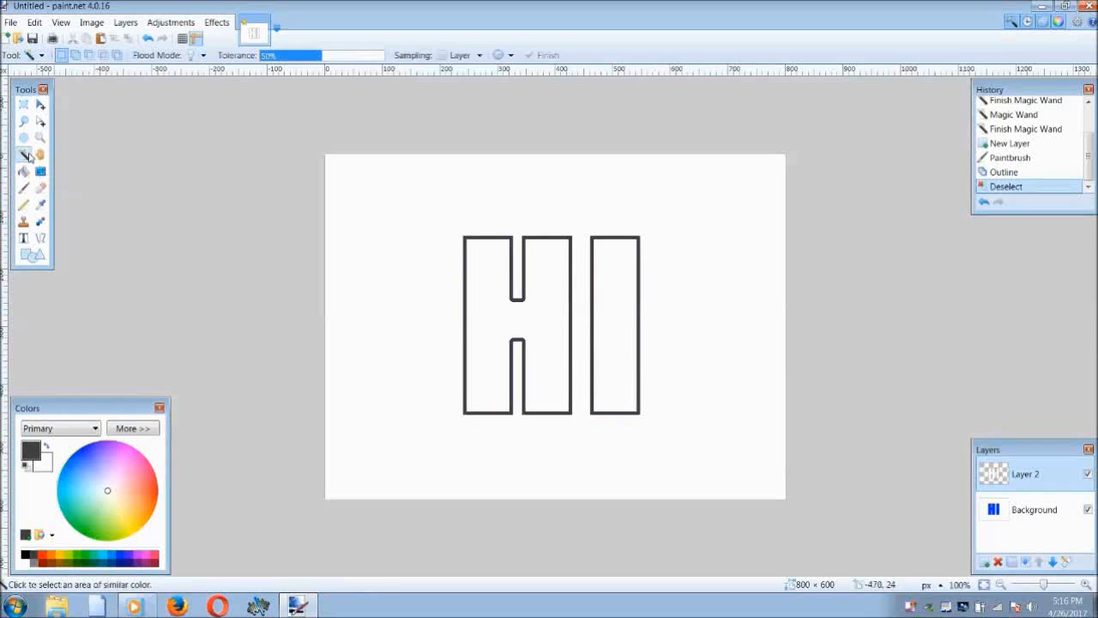
left_click(488, 282)
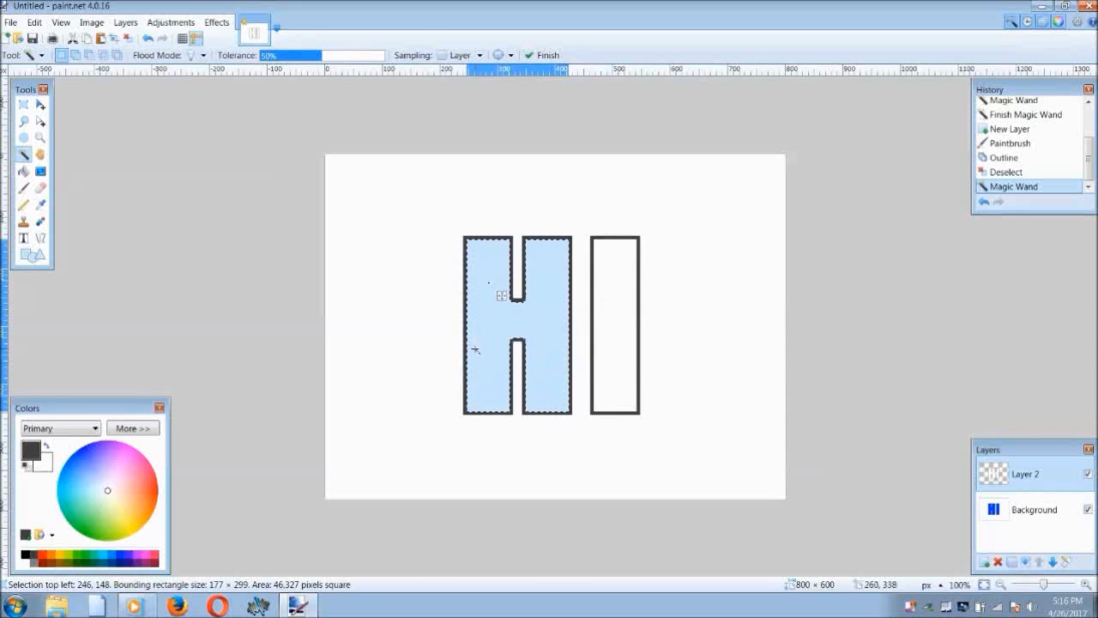
key("Delete")
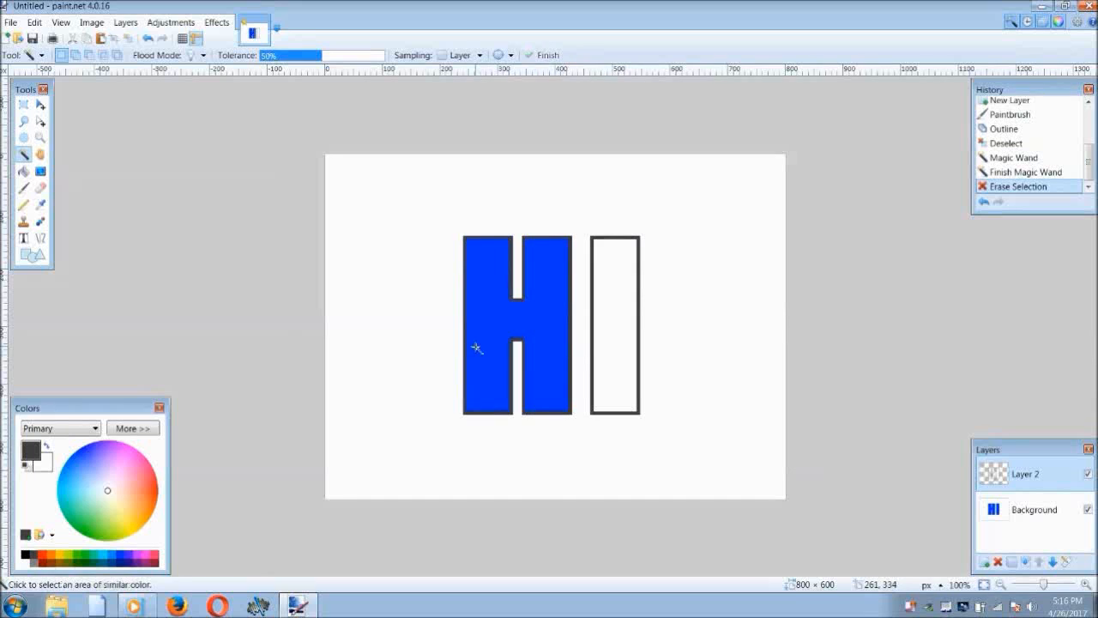
left_click(607, 319)
key("Delete")
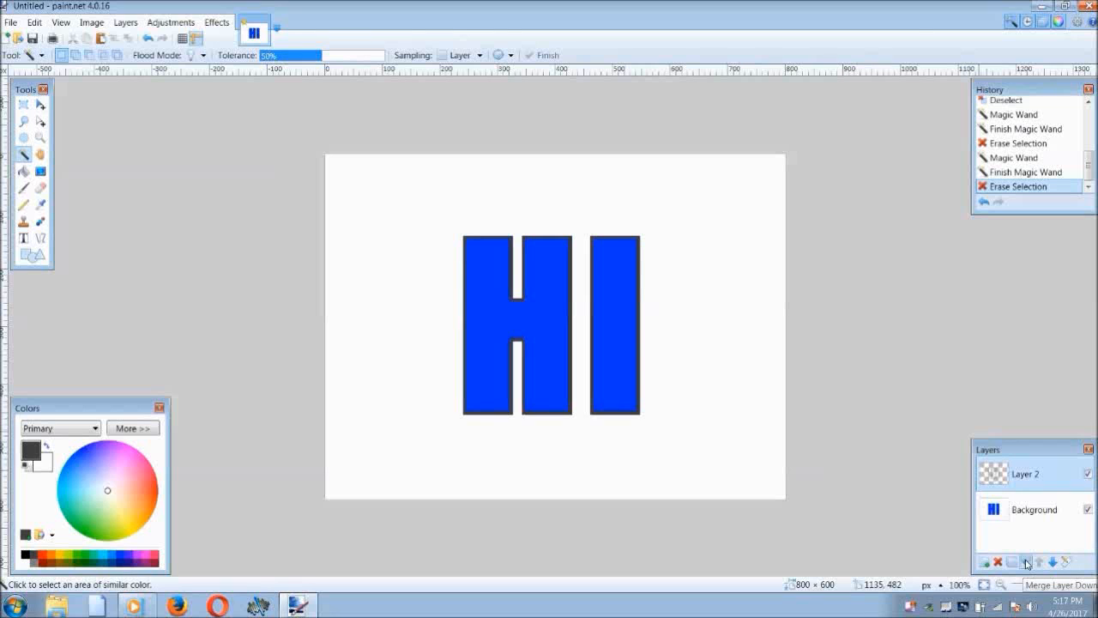
Step: Merge the outline layer down into the Background layer
left_click(1027, 562)
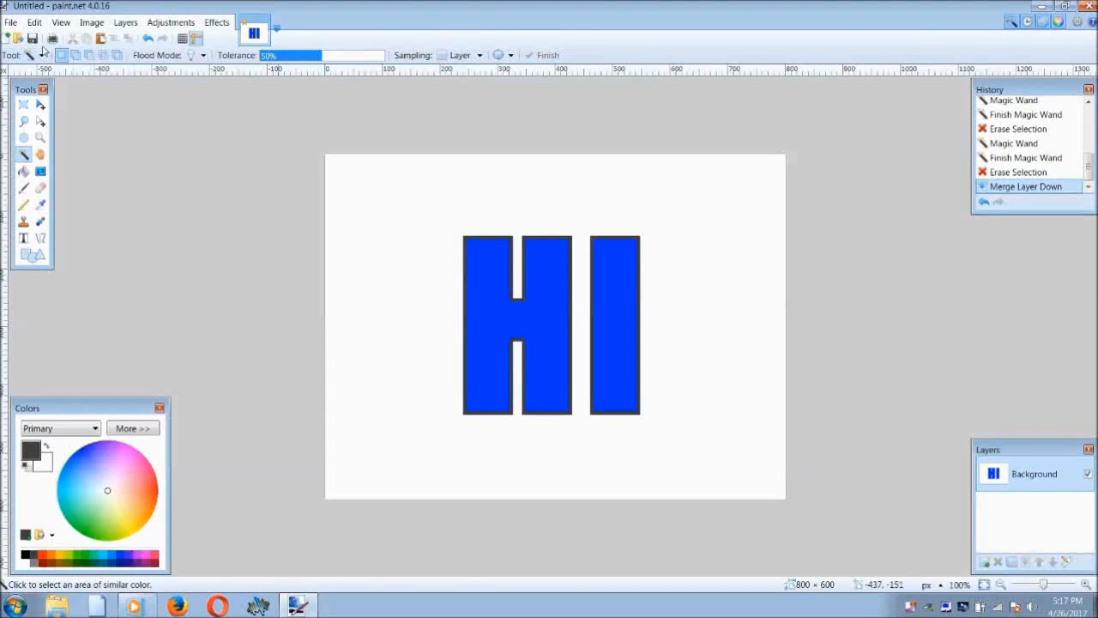
left_click(11, 22)
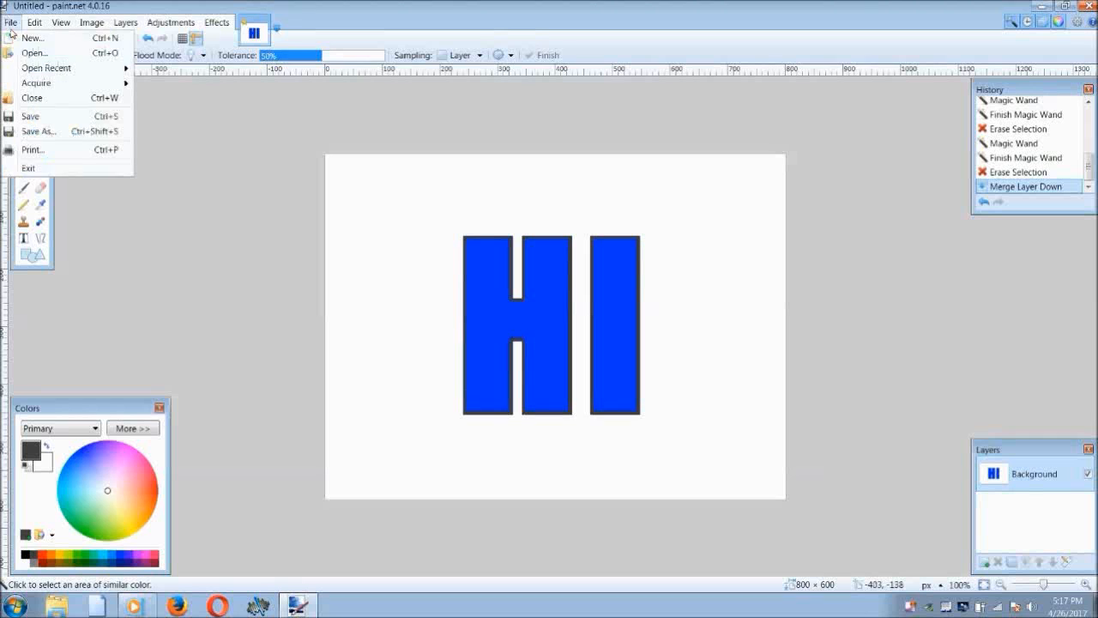